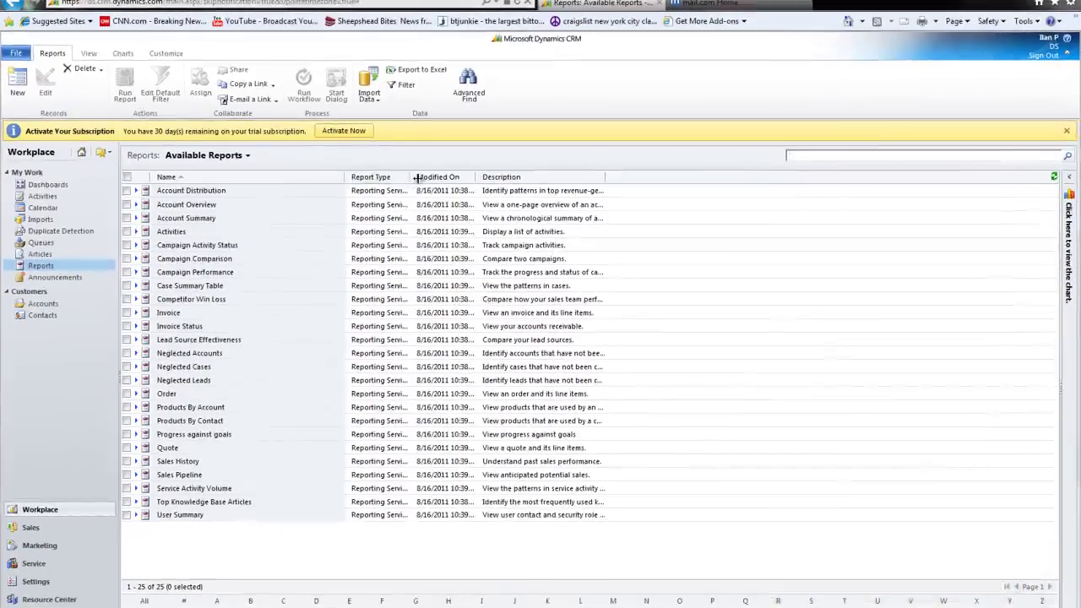
- Widen the Report Type column in Available Reports, then open the Contacts list
drag(414, 177, 466, 179)
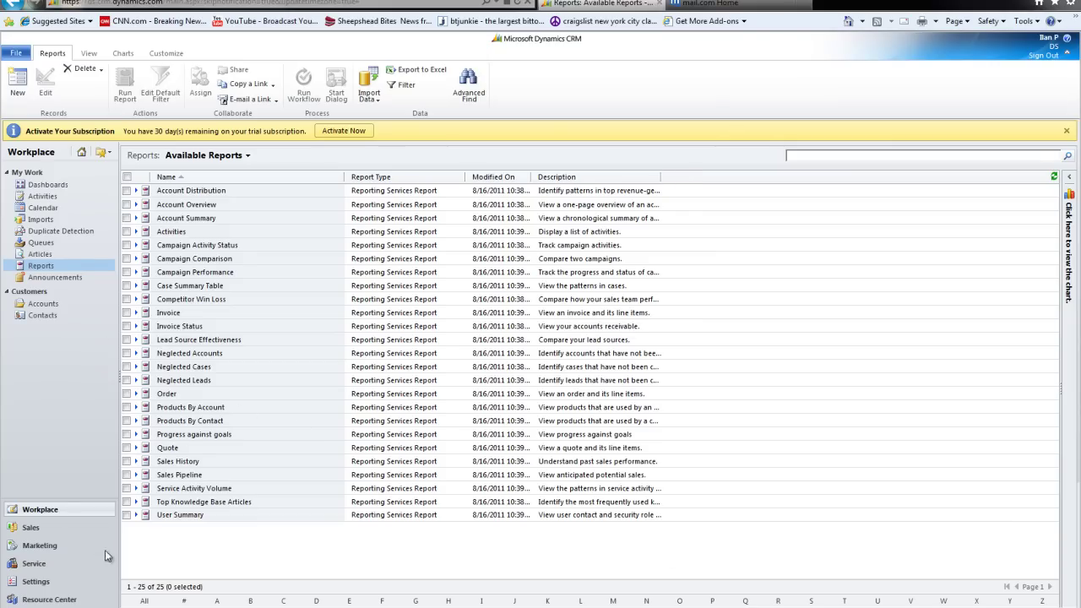
click(36, 317)
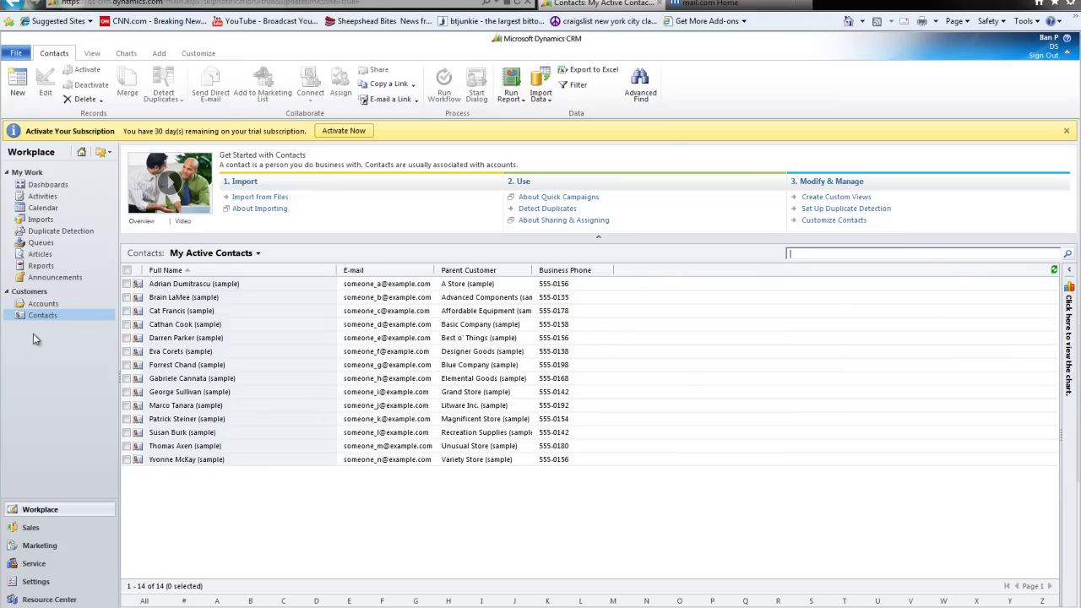
- Switch back and forth between Contacts and Accounts, ending on My Active Accounts
click(38, 304)
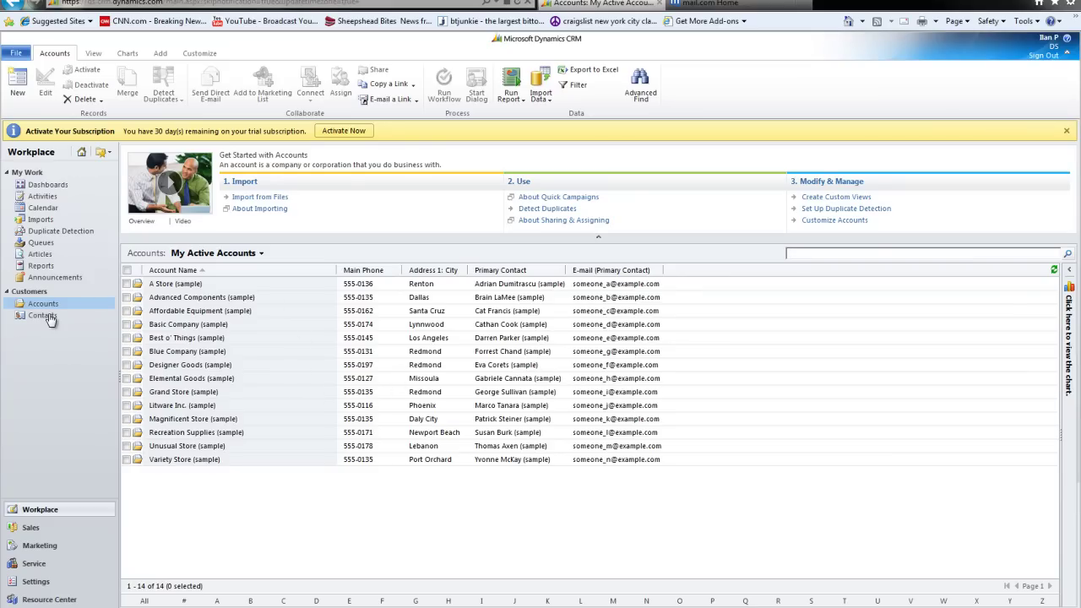
click(19, 316)
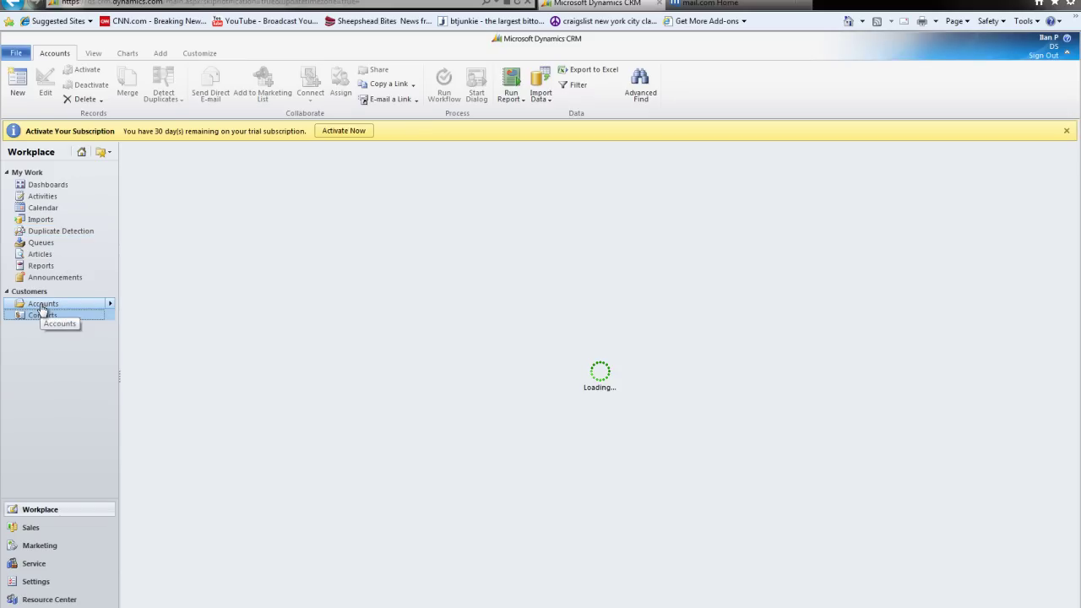
click(43, 304)
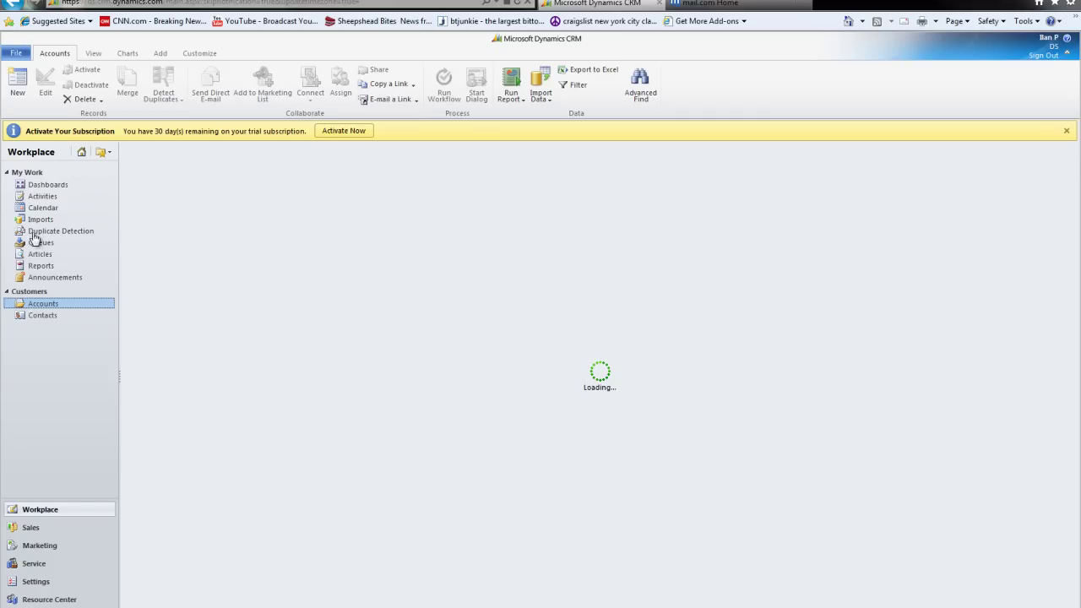
click(44, 315)
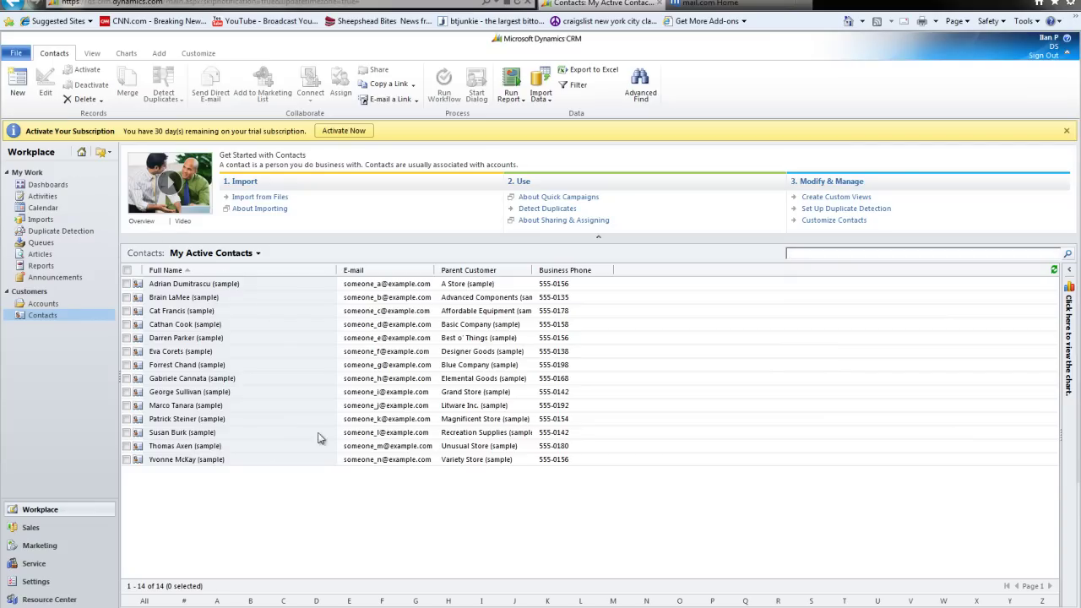
click(41, 306)
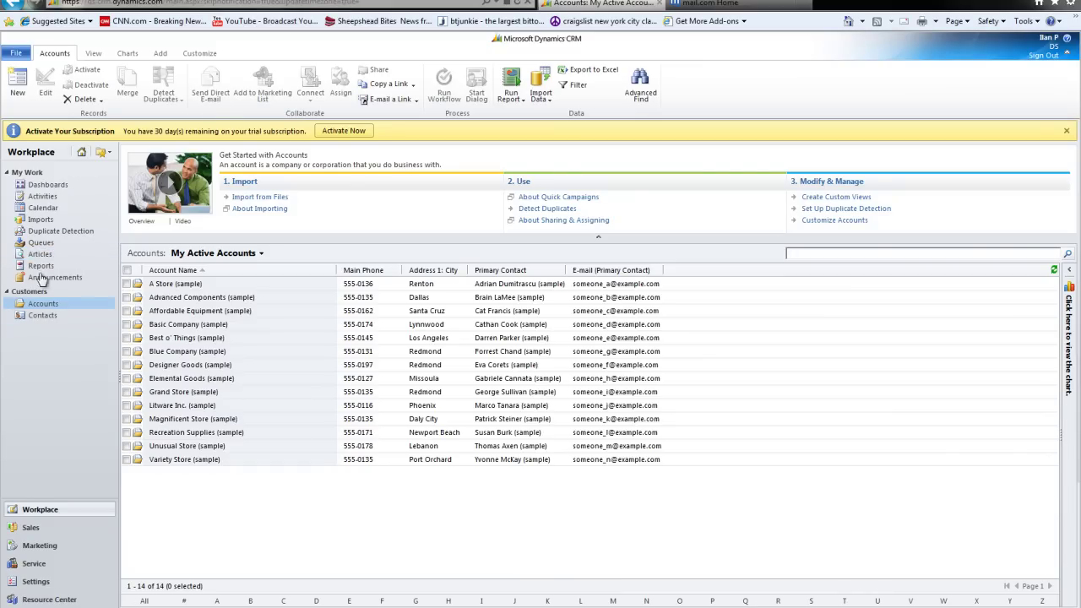
- Go back to Available Reports, dismiss the trial notice, widen Report Type, and start a new report
click(40, 266)
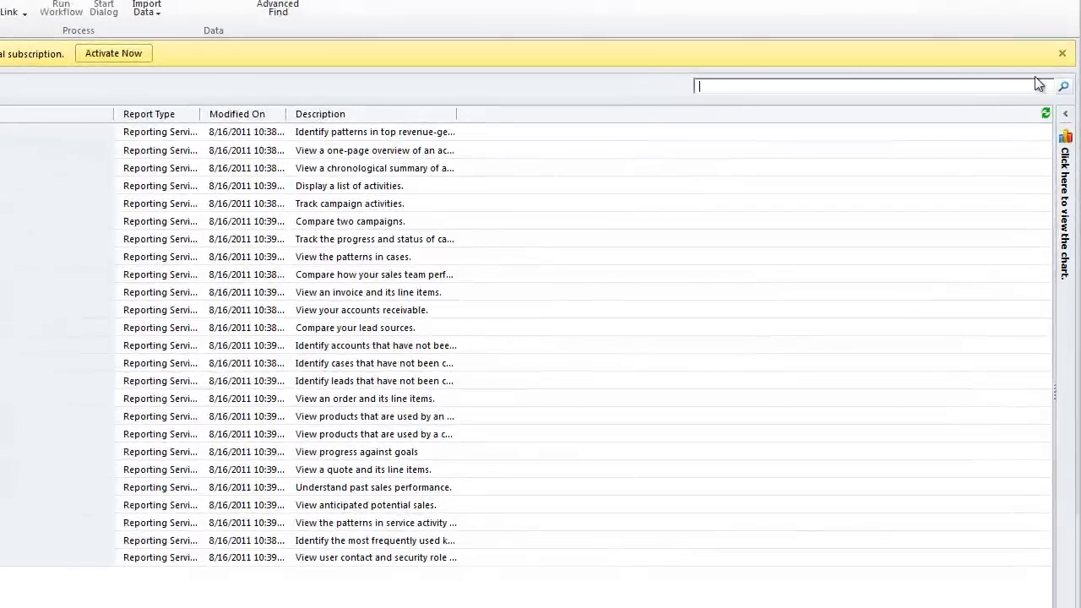
click(1063, 56)
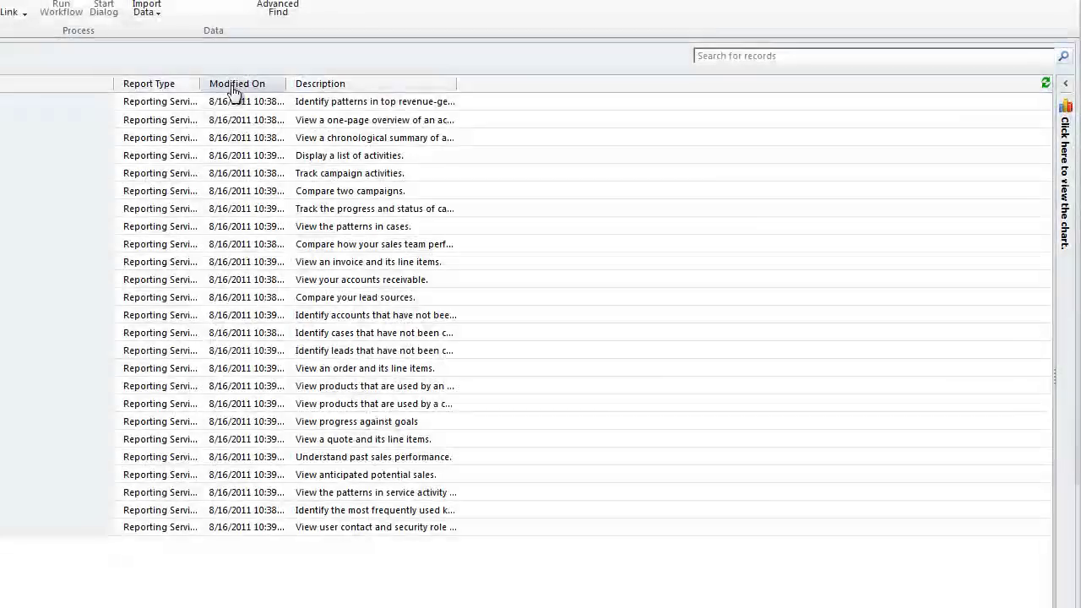
click(197, 86)
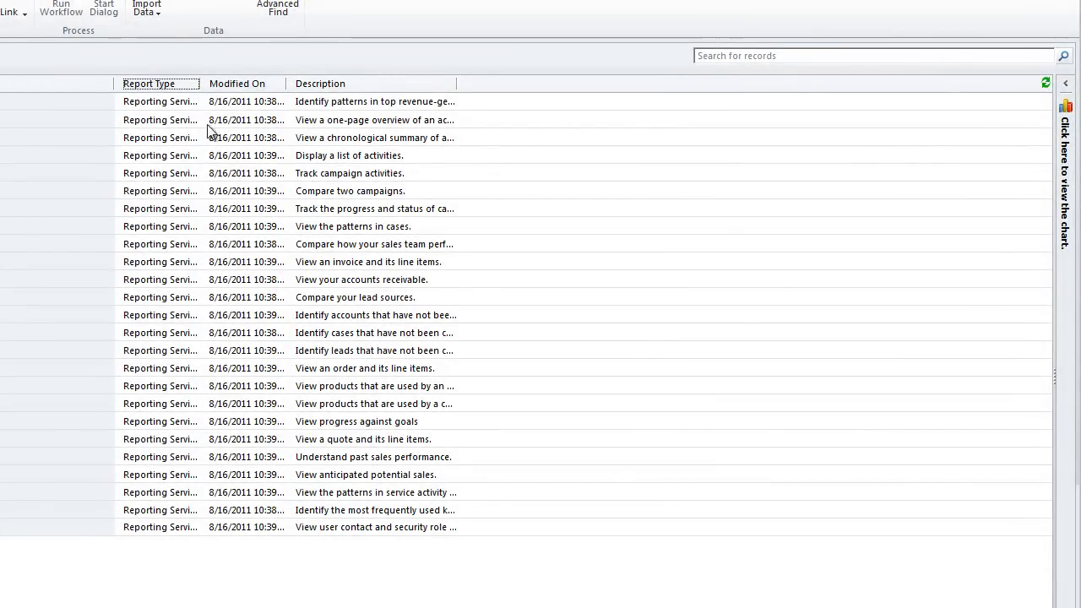
drag(201, 84, 267, 84)
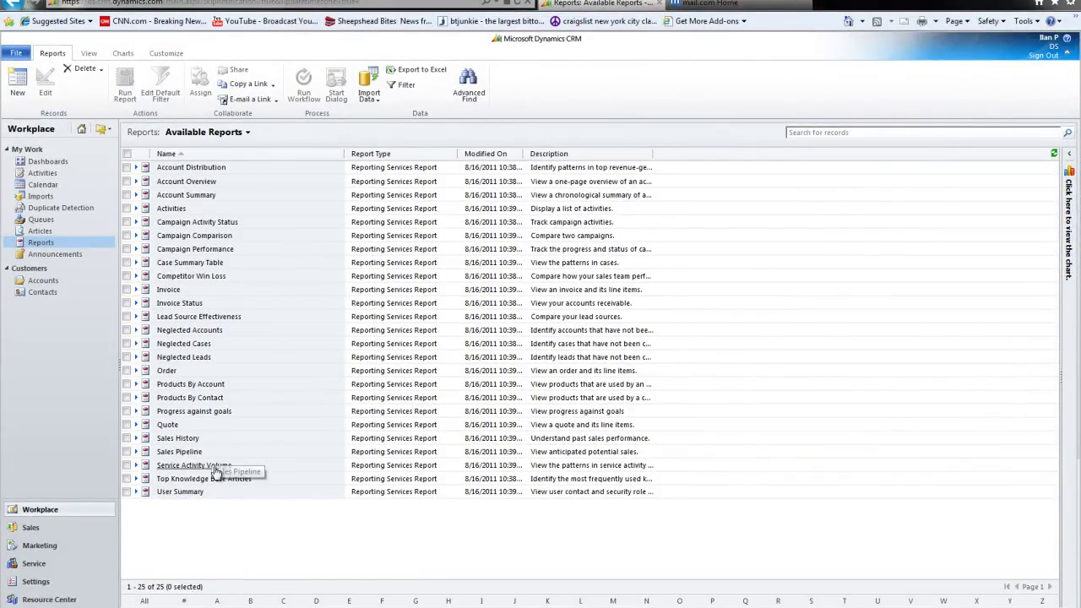
click(17, 83)
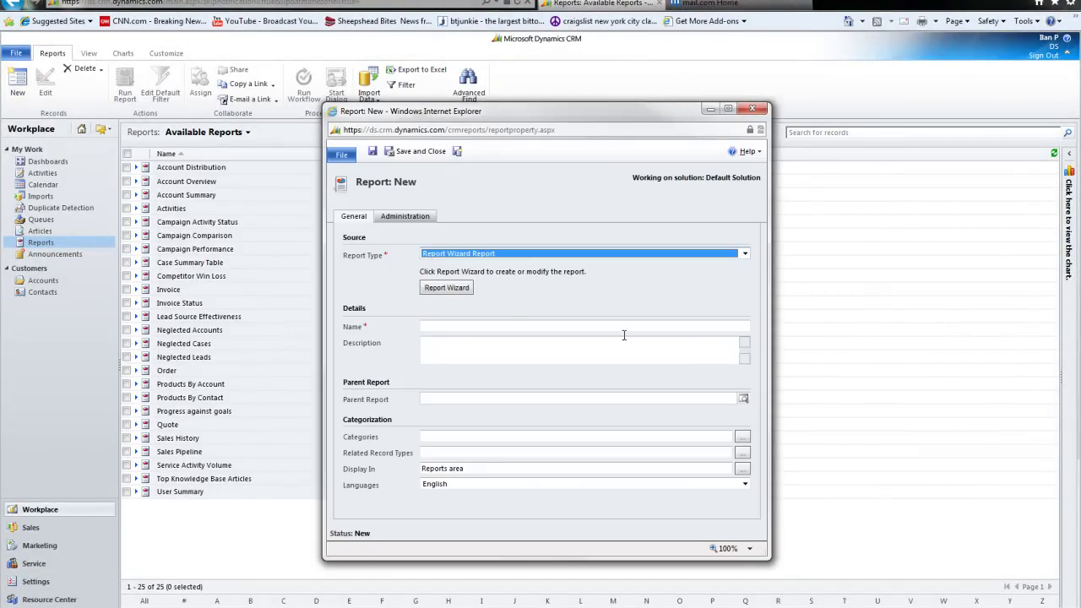
- Start a new Report Wizard report named 'Stuff' with Contacts as the primary record type
click(447, 288)
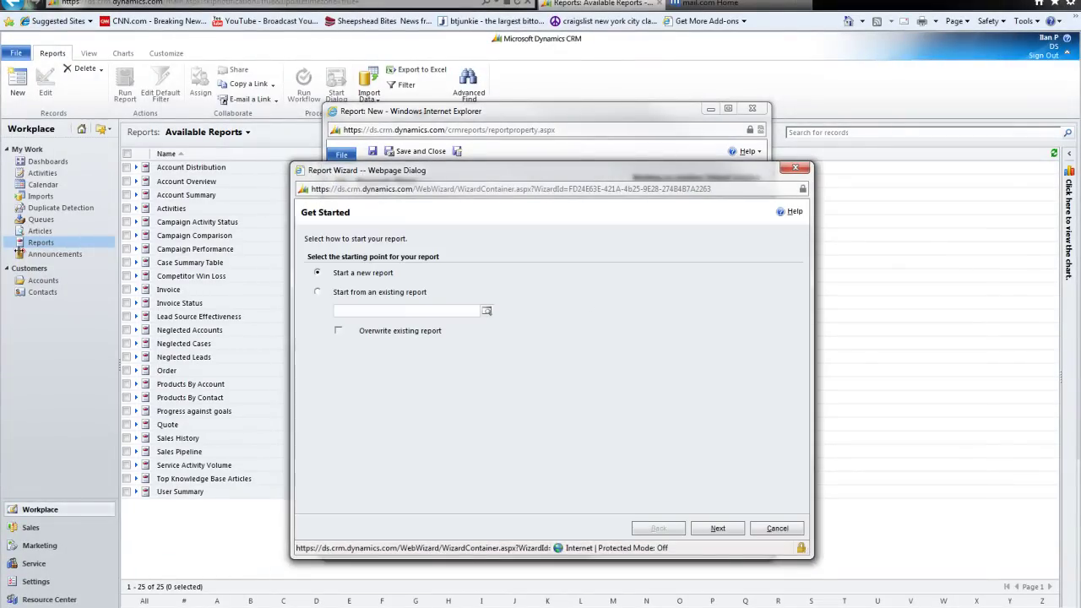
click(718, 528)
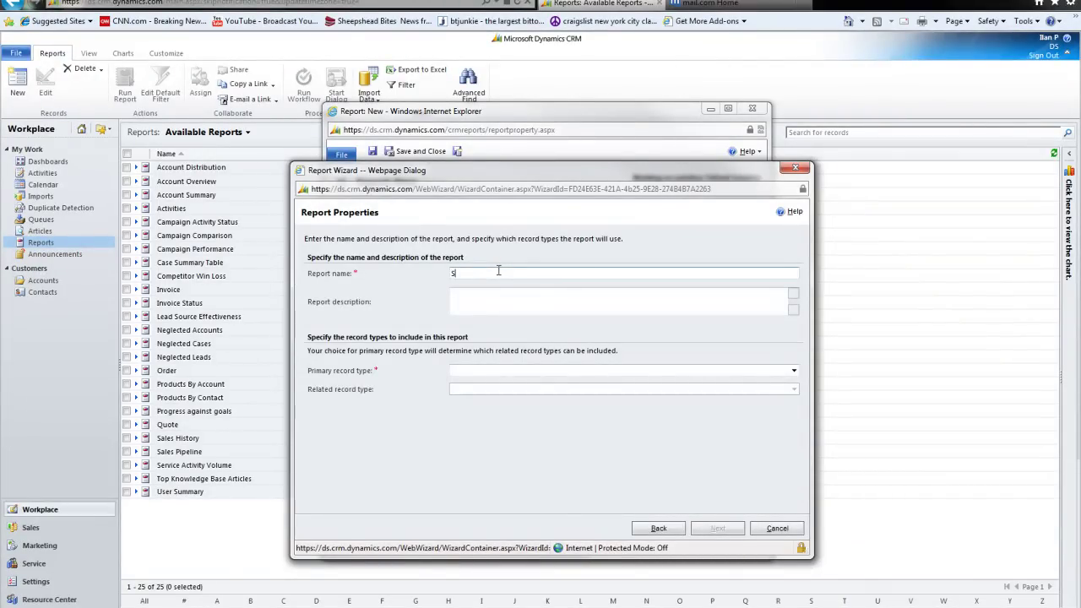
click(499, 370)
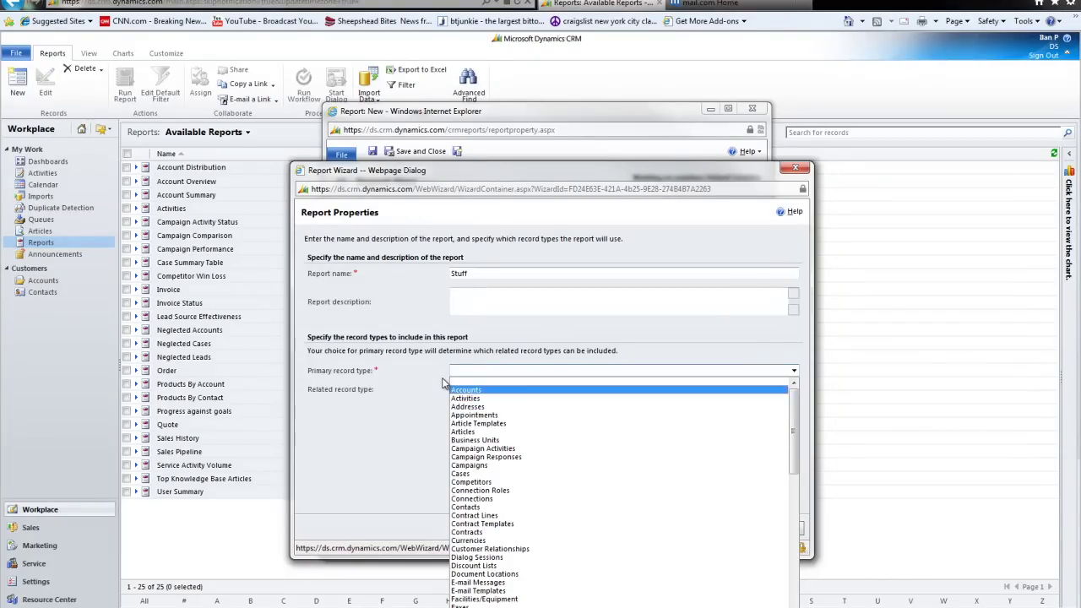
click(487, 509)
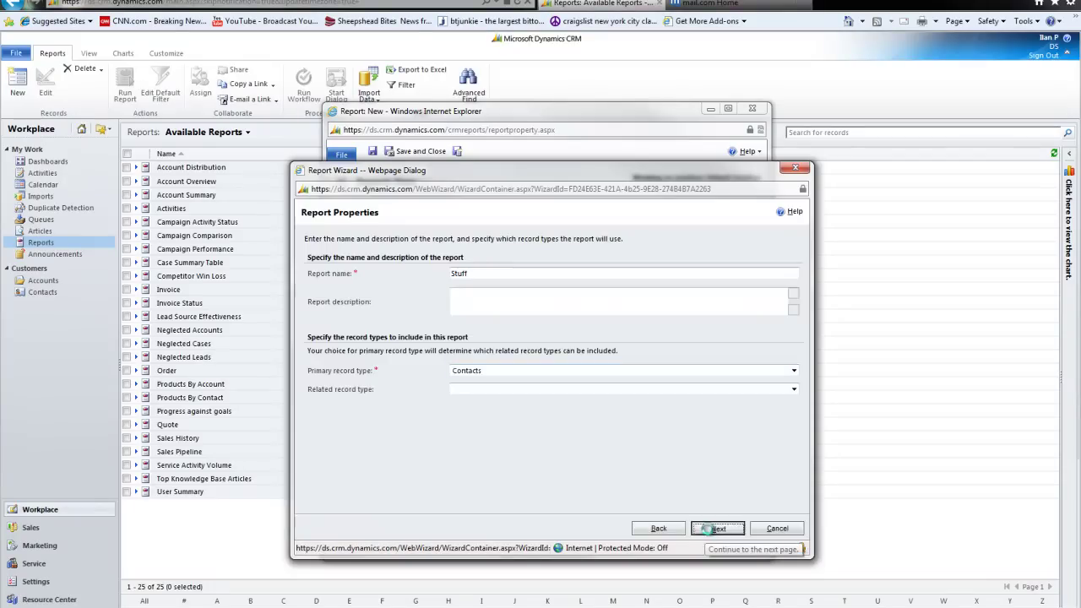
click(703, 528)
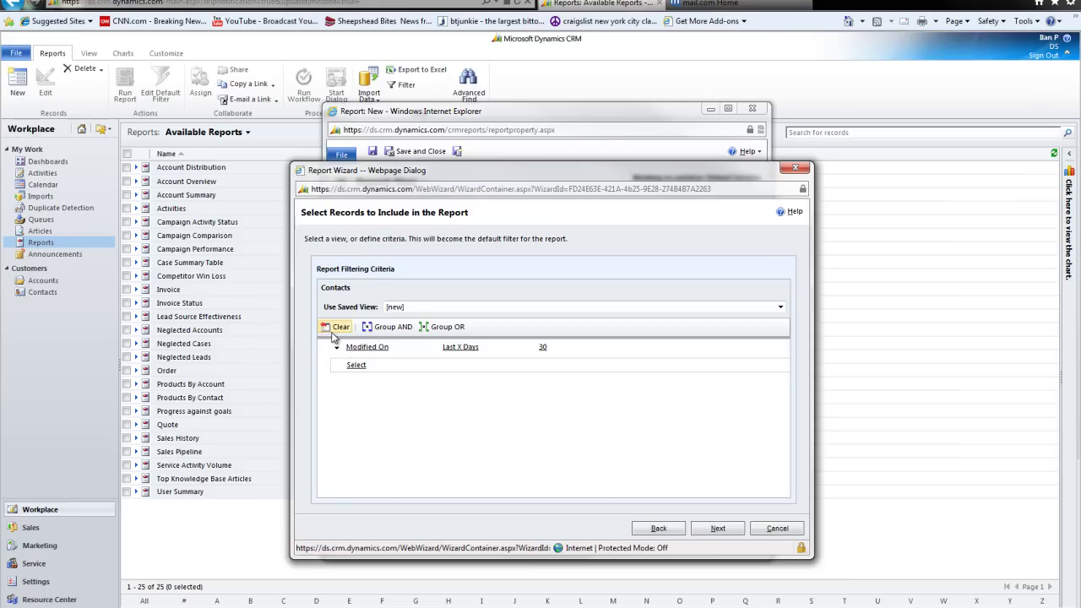
- Replace the Modified On Last 30 Days filter with First Name Begins With 'B'
click(334, 332)
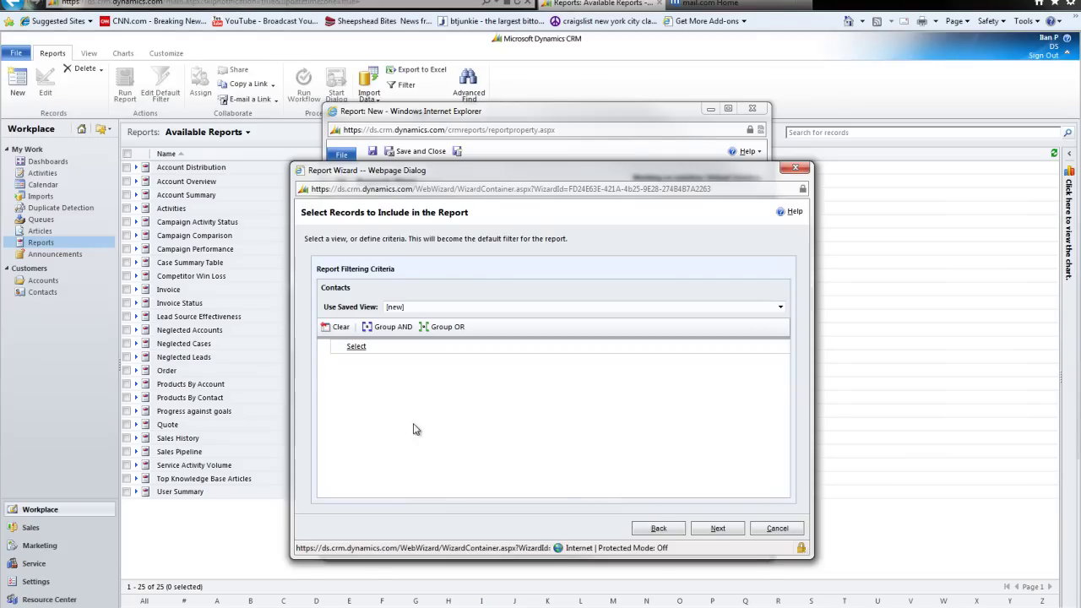
click(356, 347)
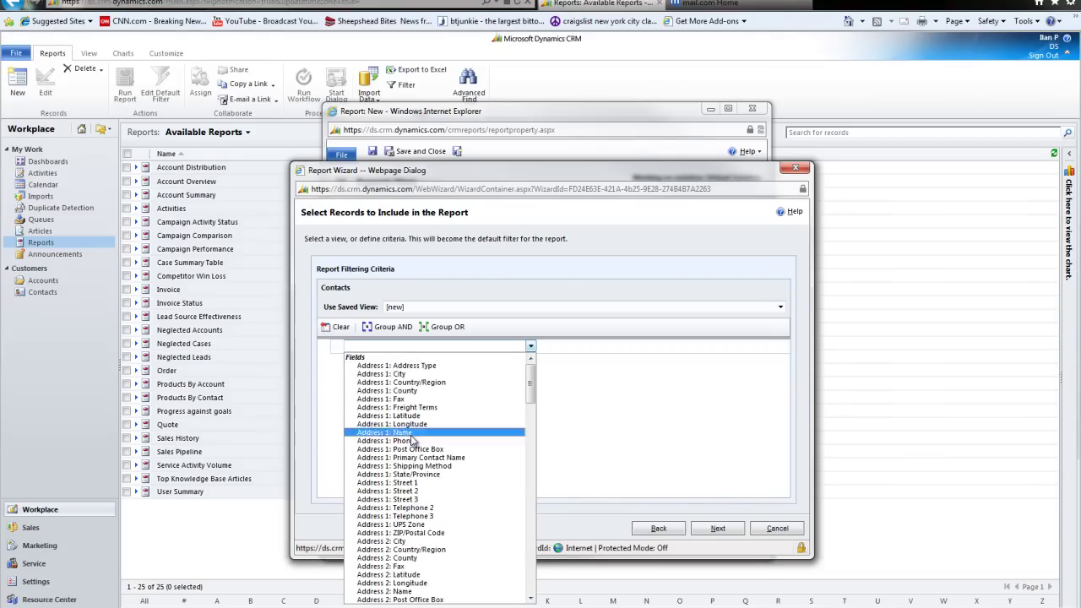
scroll(414, 549, down, 15)
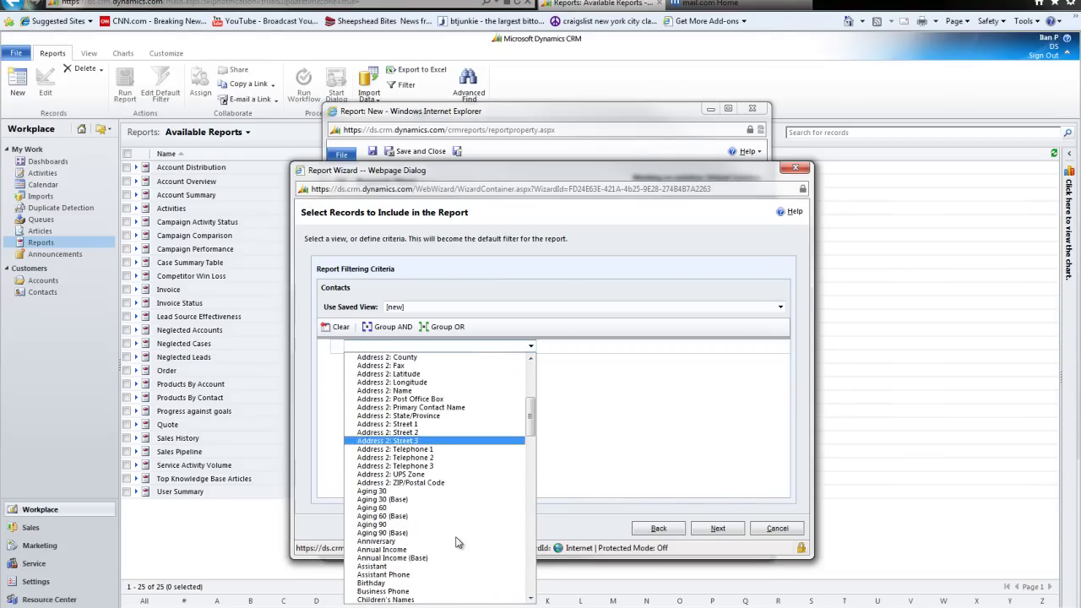
click(432, 549)
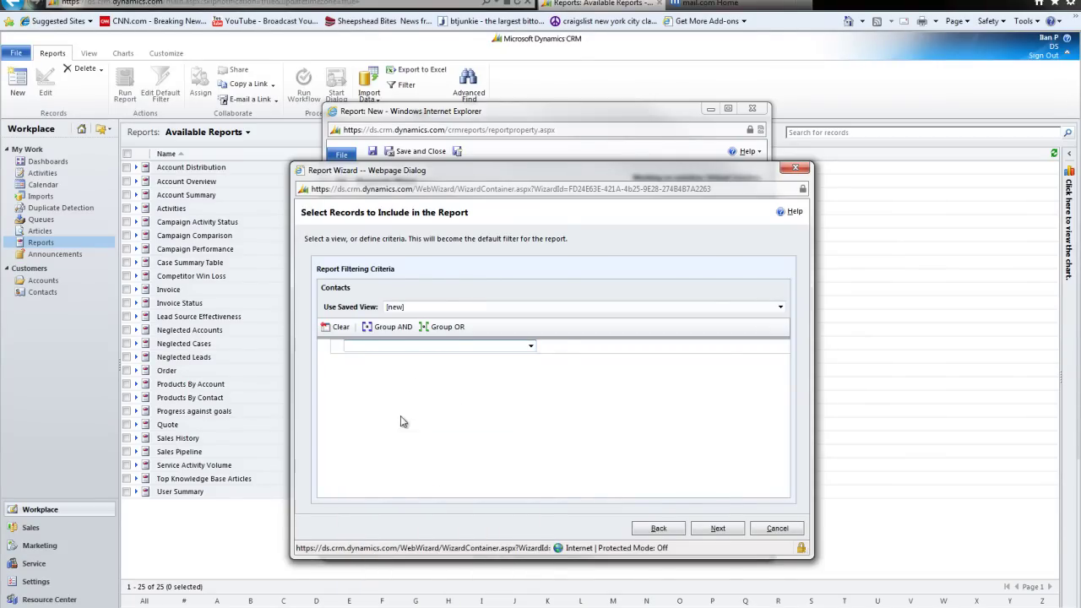
click(452, 348)
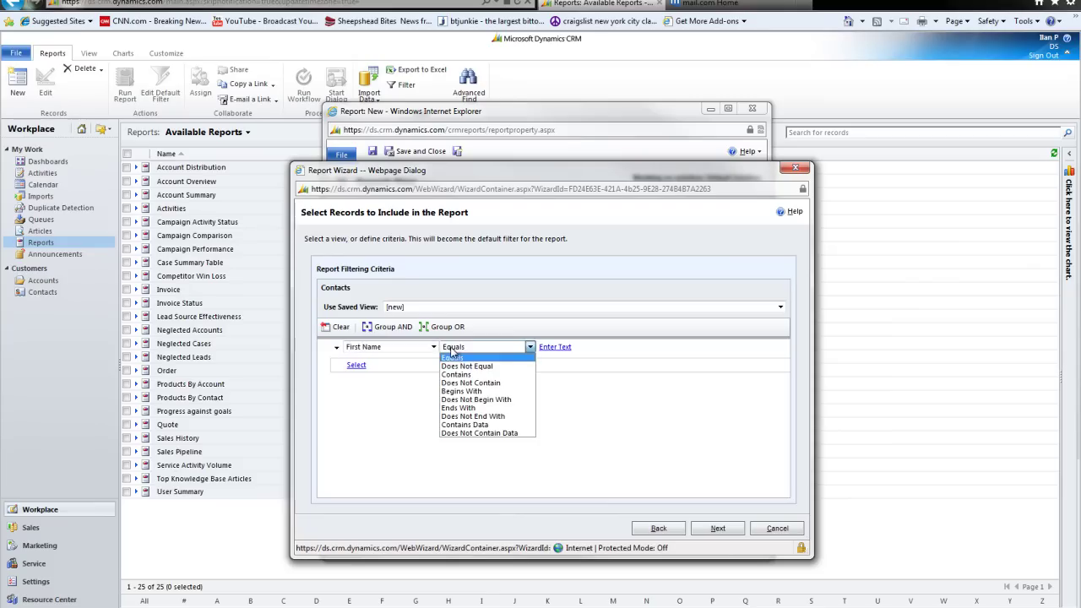
click(461, 391)
click(617, 349)
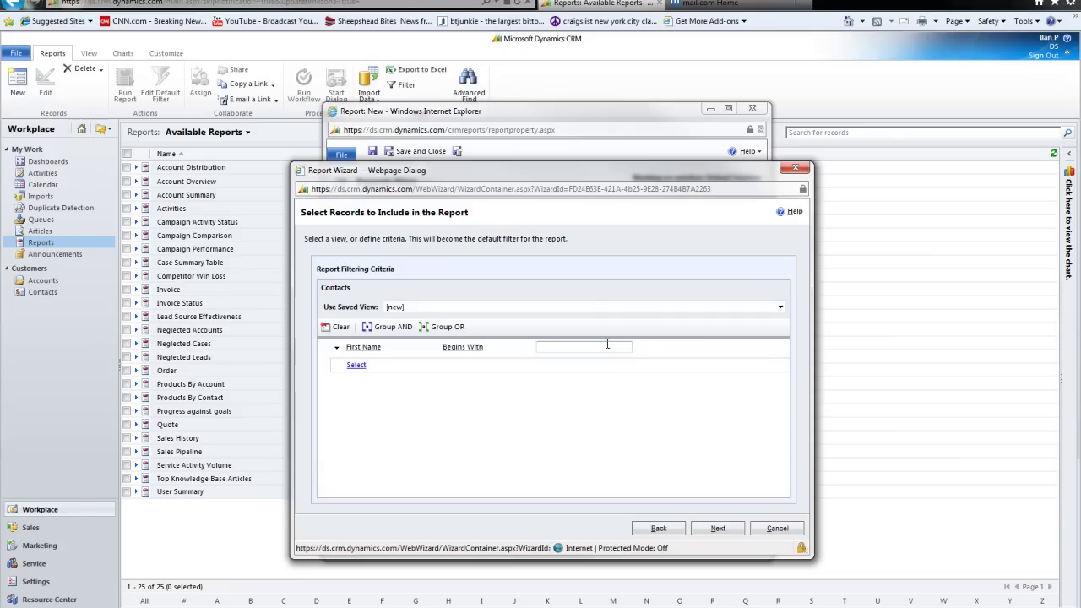
text(B)
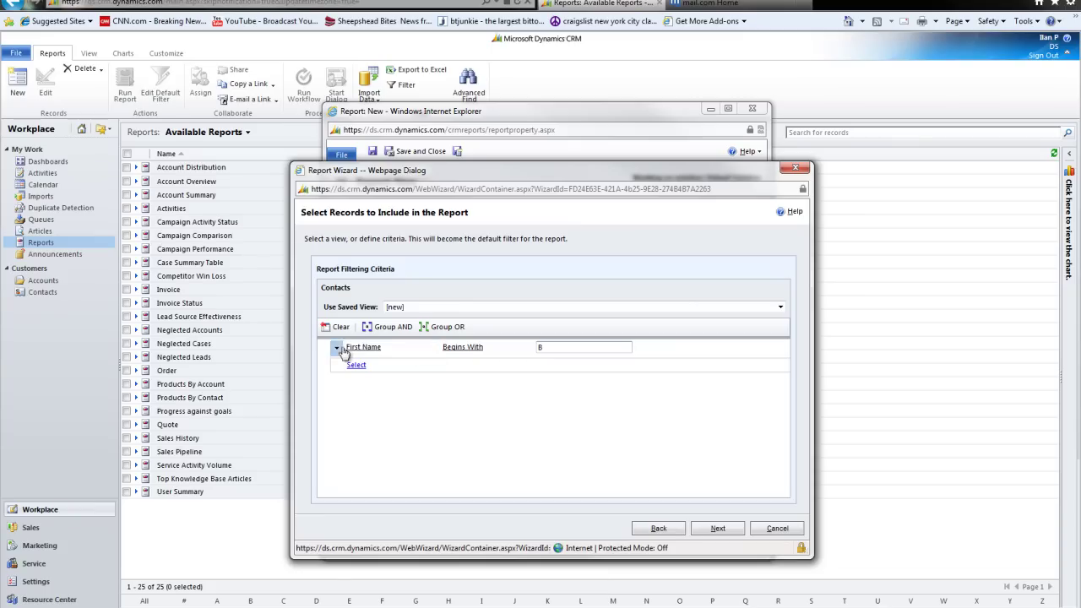
- Add Full Name and Business Phone as the report's first two columns
click(699, 534)
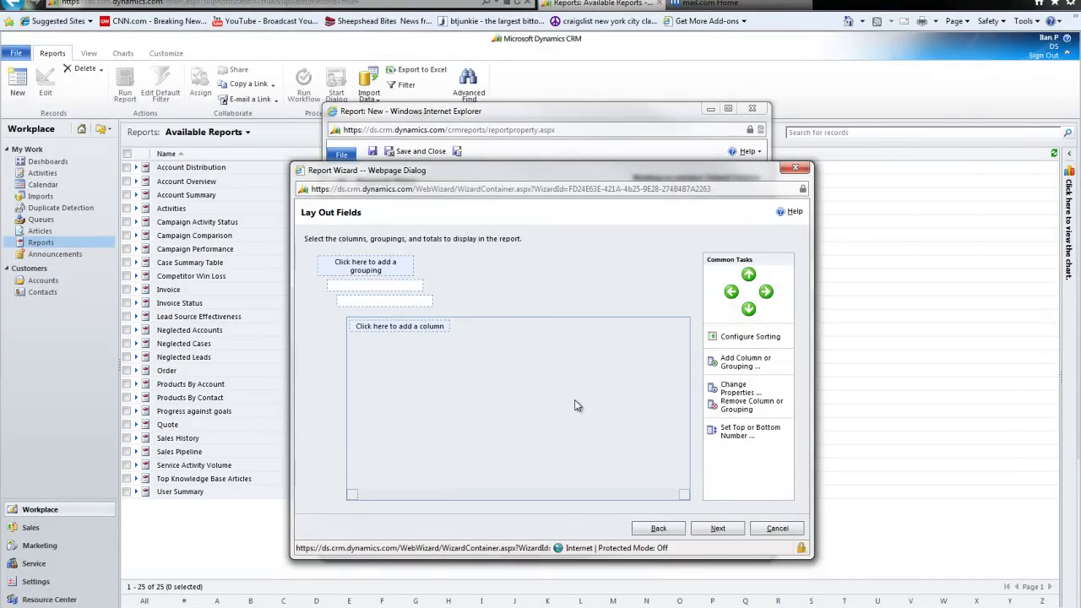
click(377, 328)
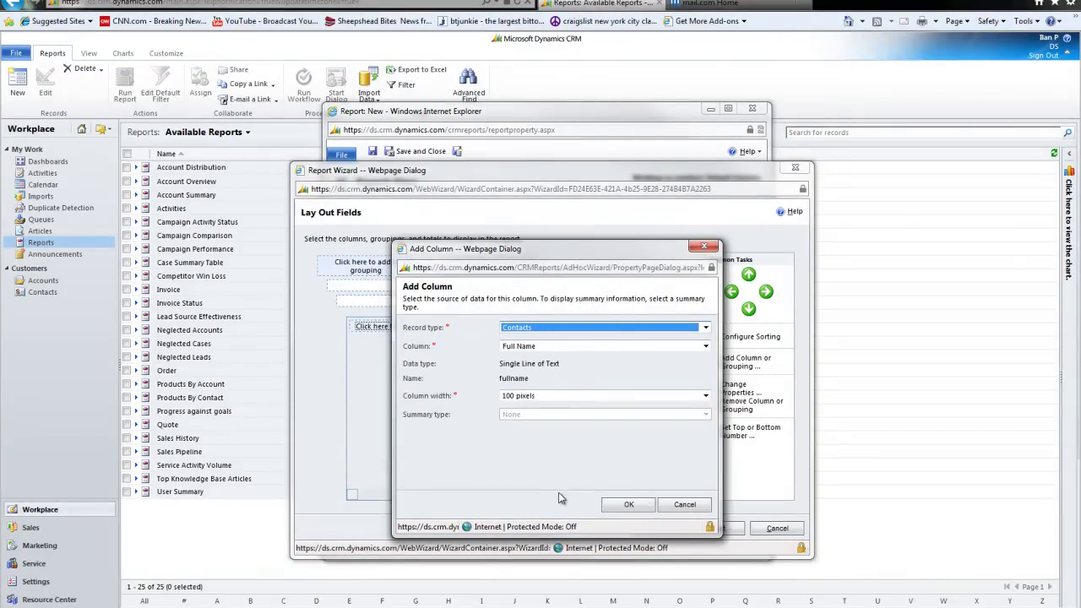
click(628, 504)
click(475, 330)
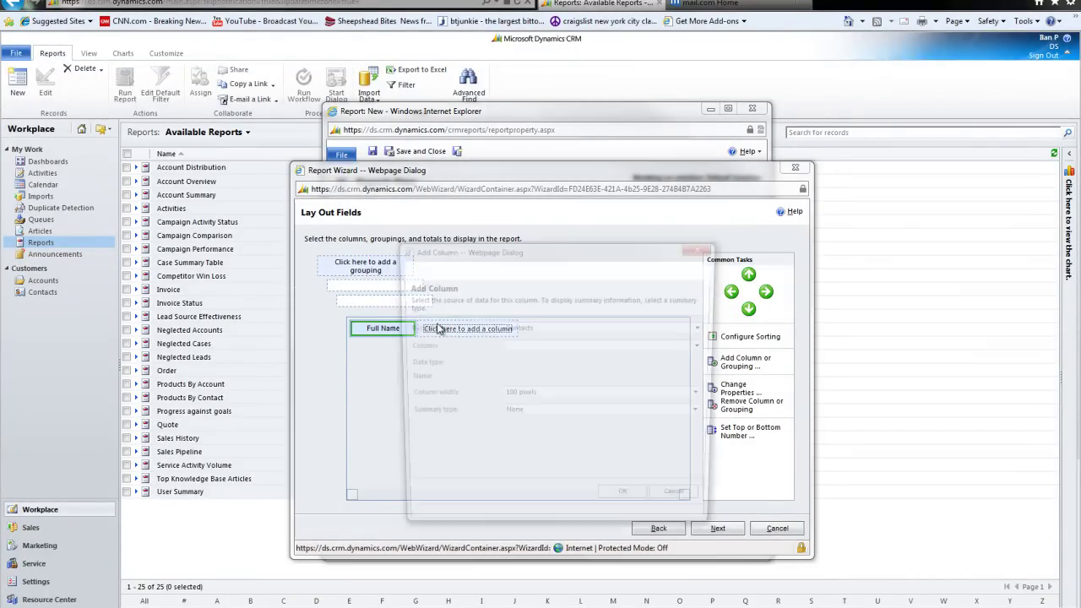
click(564, 347)
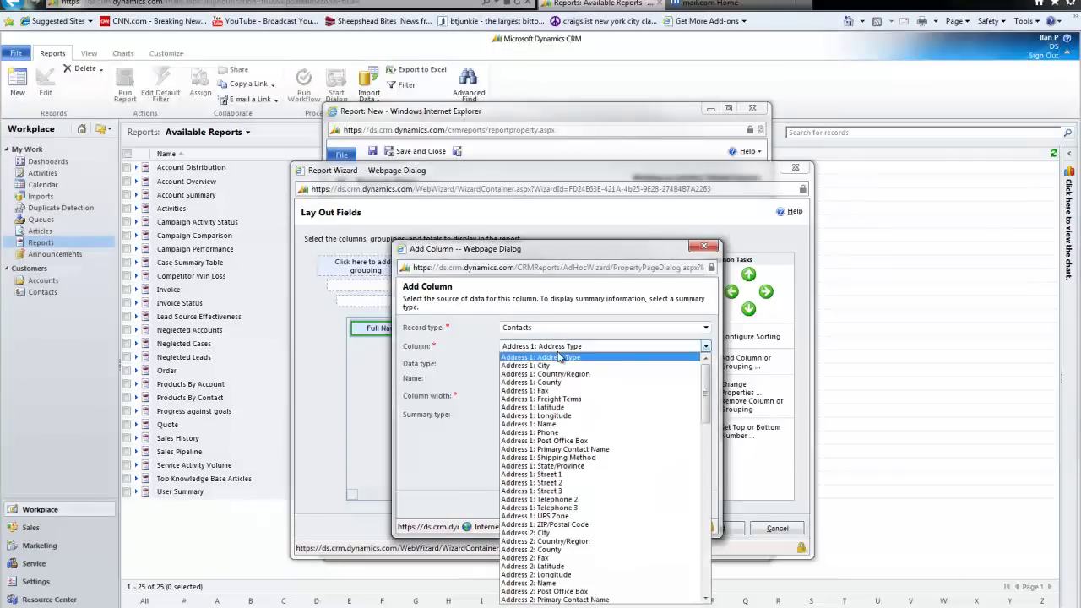
scroll(572, 511, down, 3)
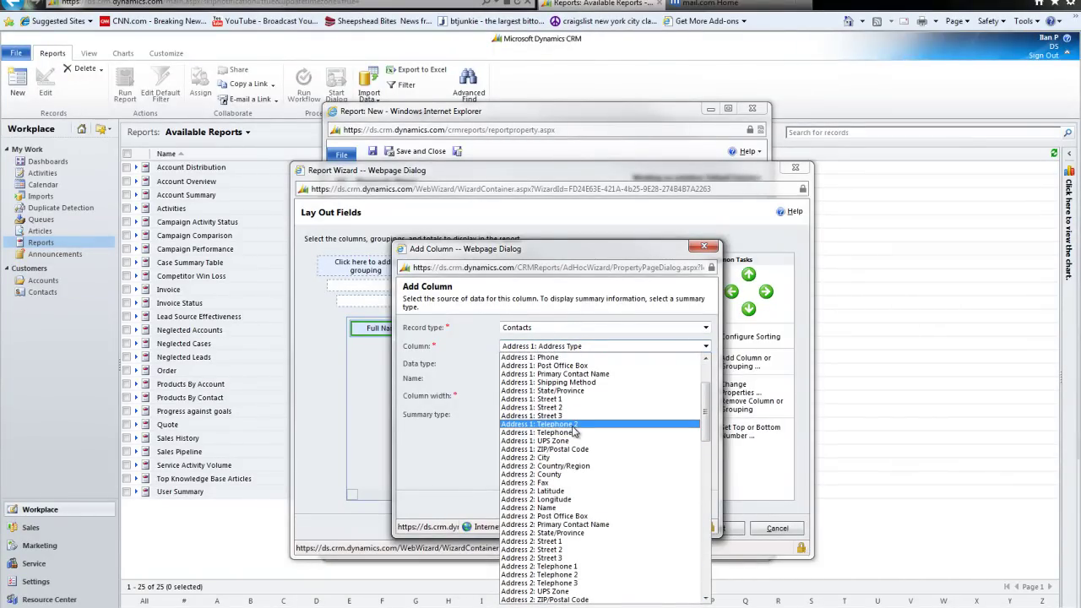
scroll(575, 447, down, 9)
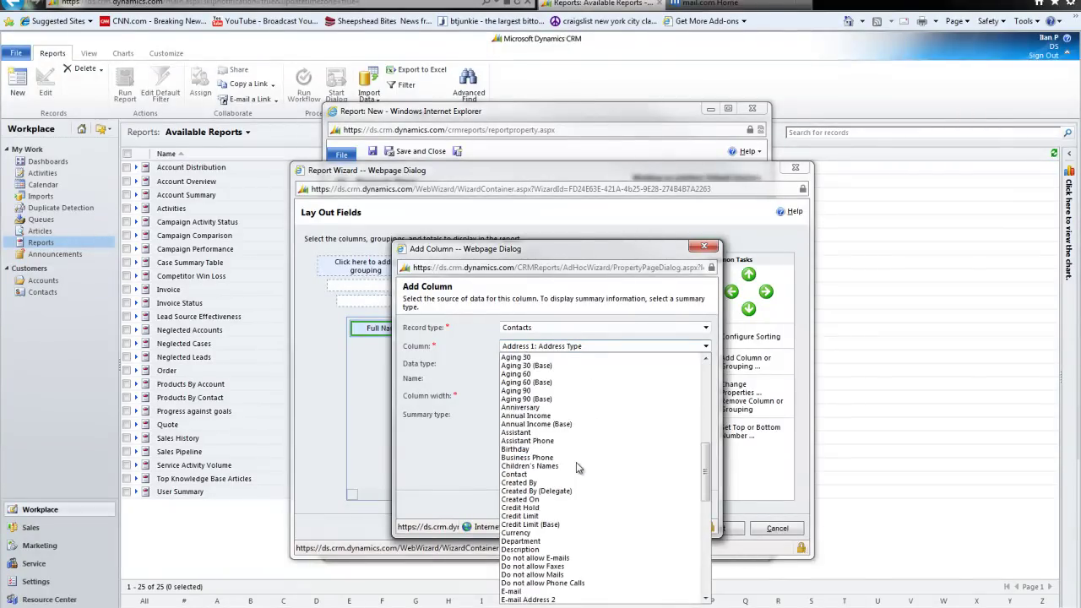
scroll(574, 477, up, 1)
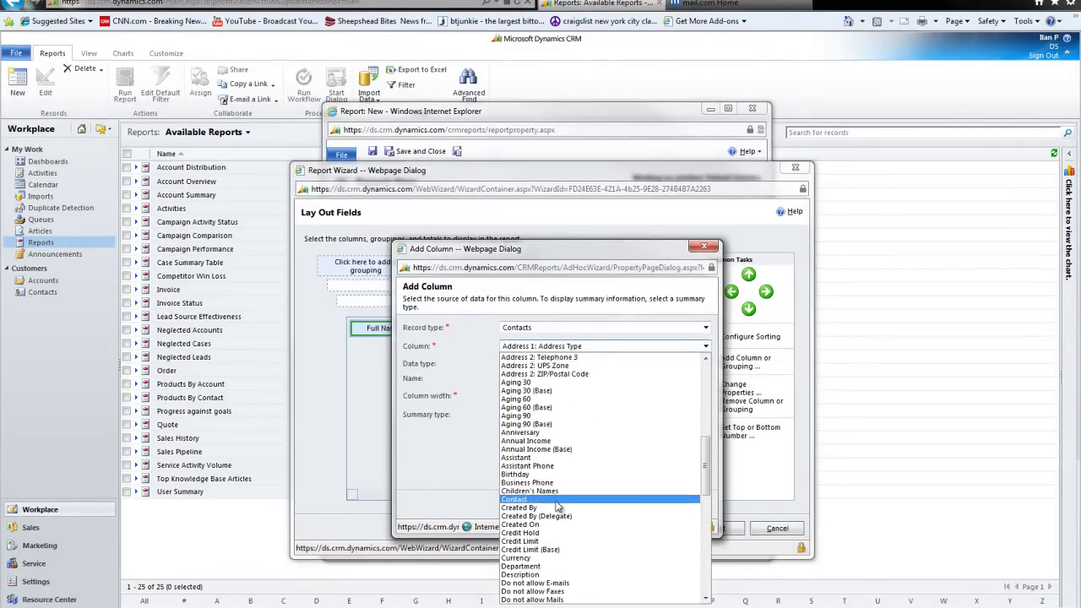
click(528, 482)
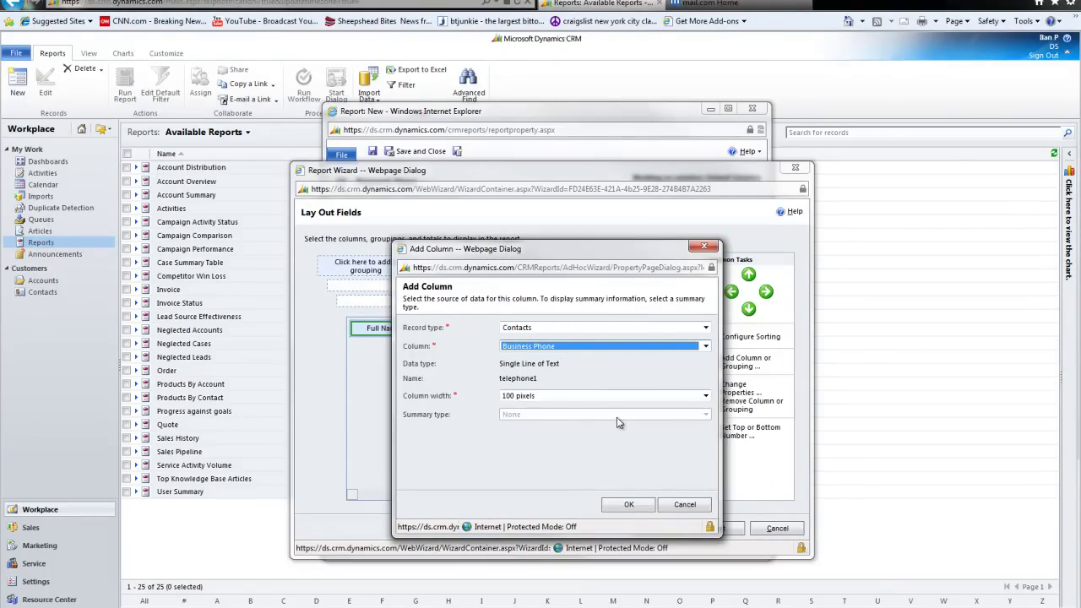
click(610, 505)
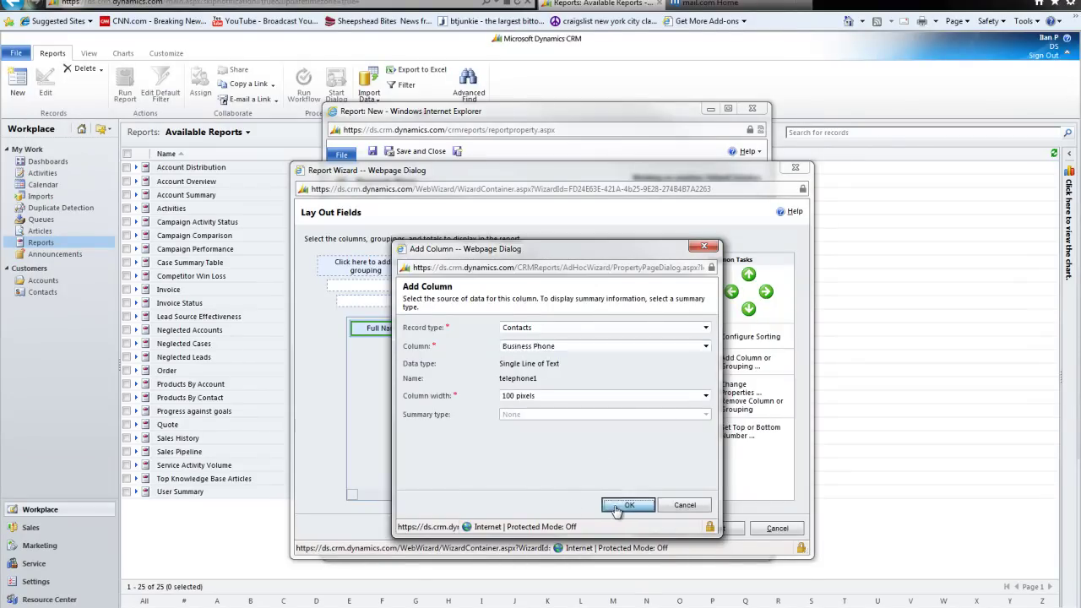
- Add Address 2: City and Address 1: State/Province as the third and fourth columns
click(536, 331)
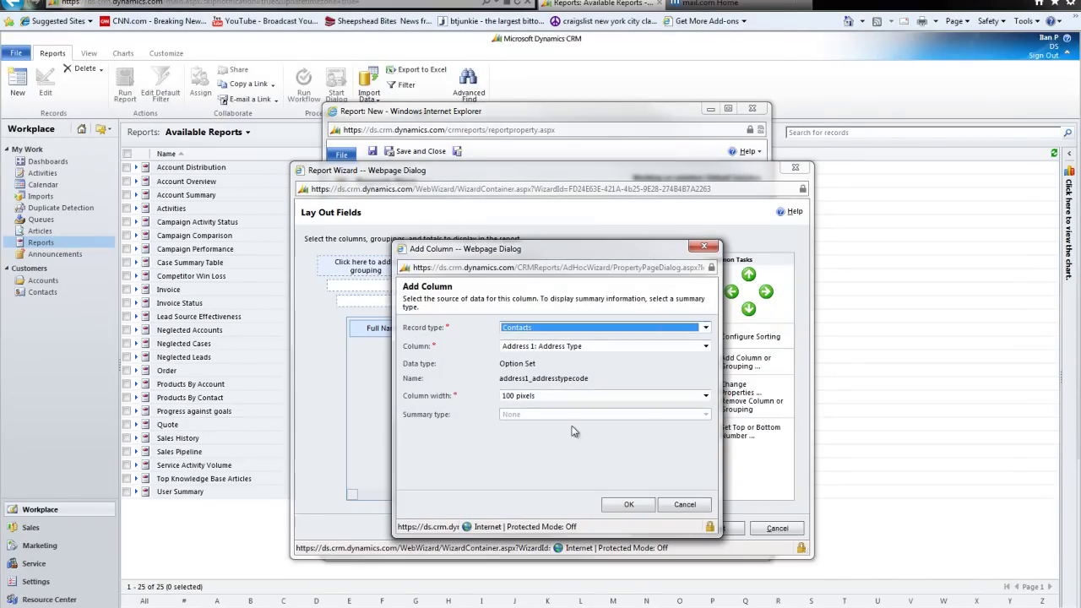
click(527, 325)
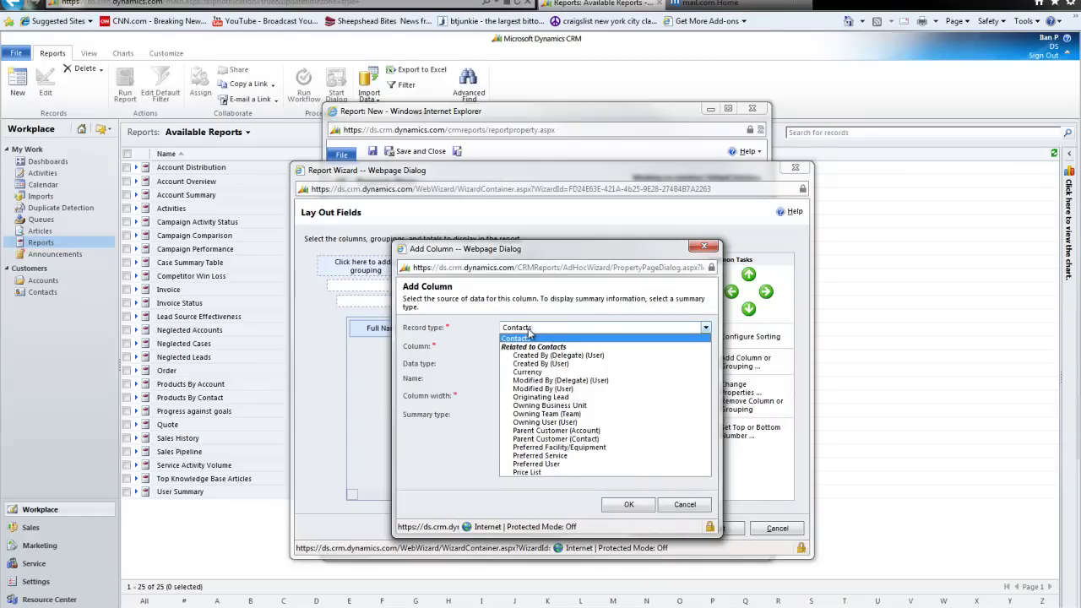
click(538, 337)
click(538, 348)
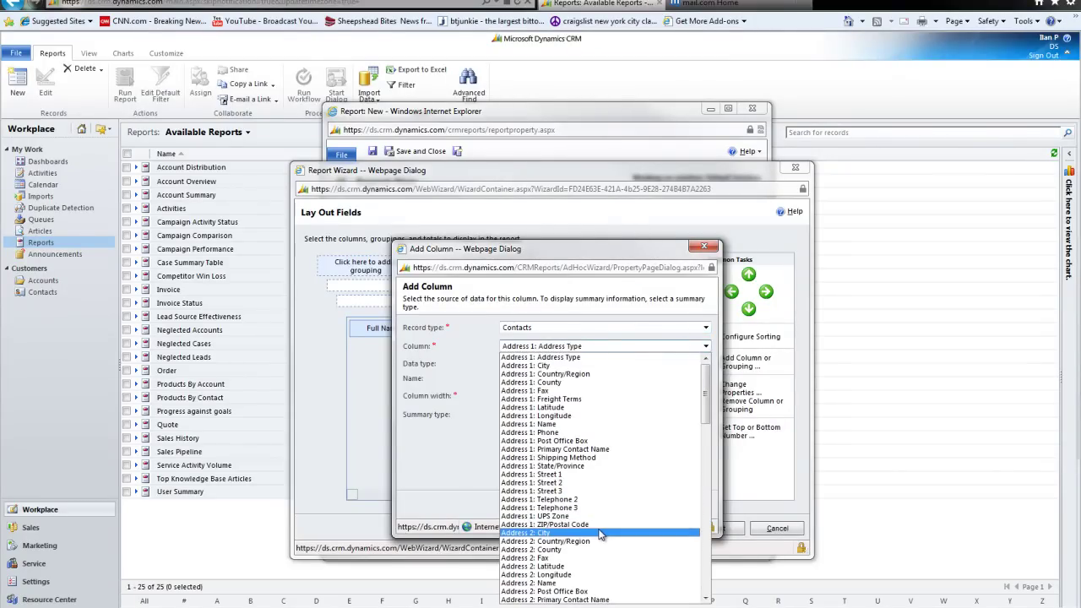
click(601, 533)
click(635, 507)
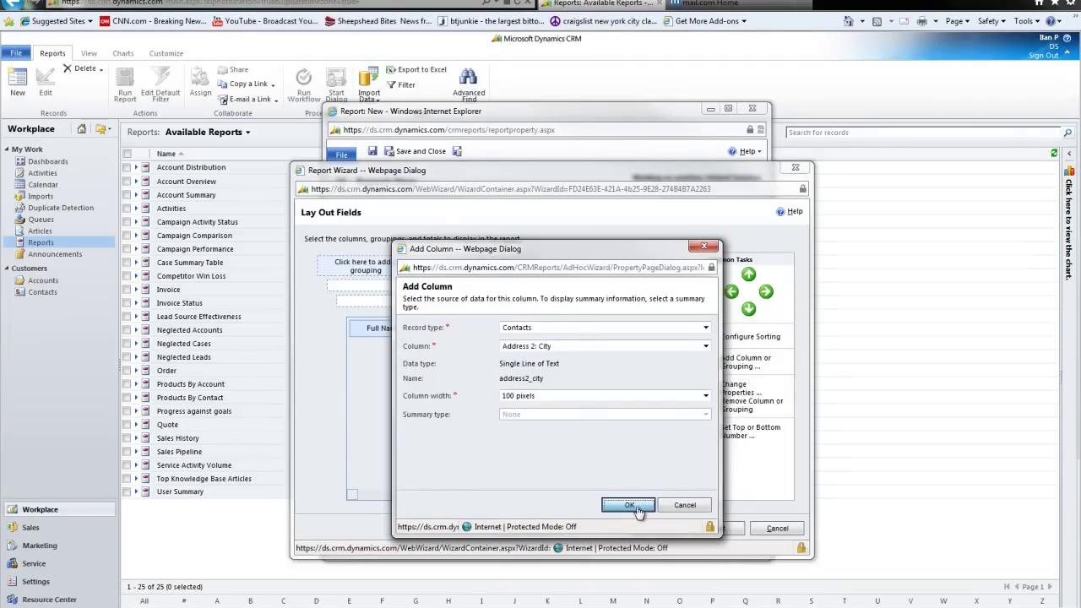
click(629, 331)
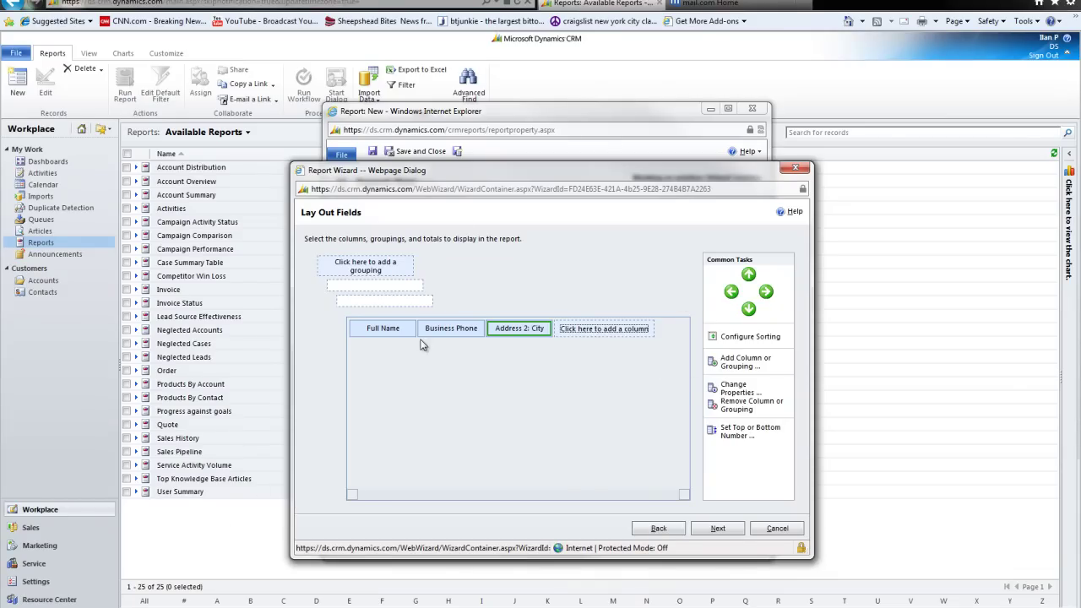
key(Return)
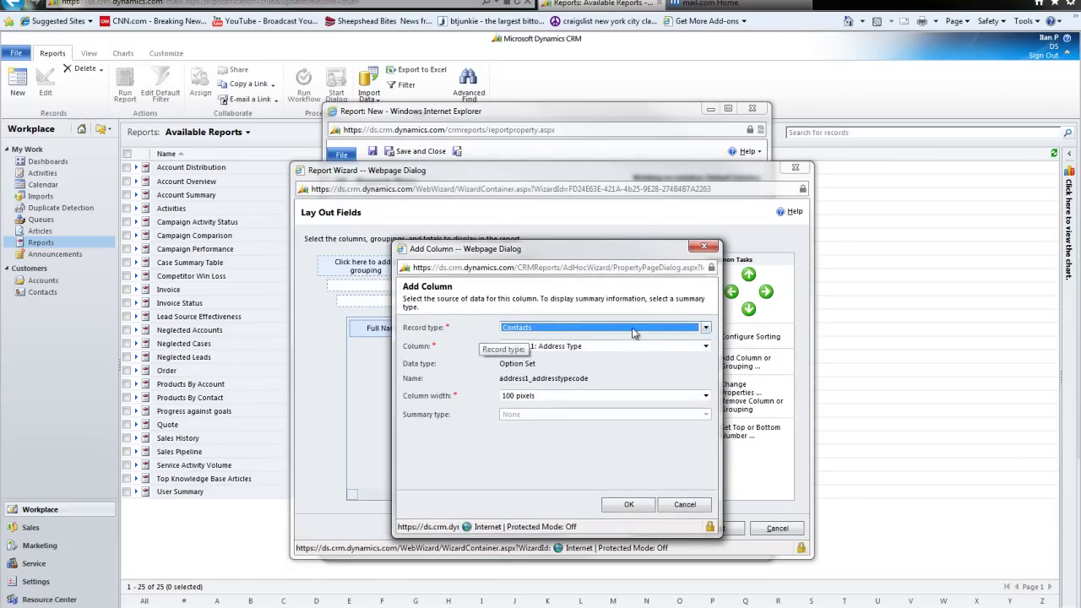
click(581, 346)
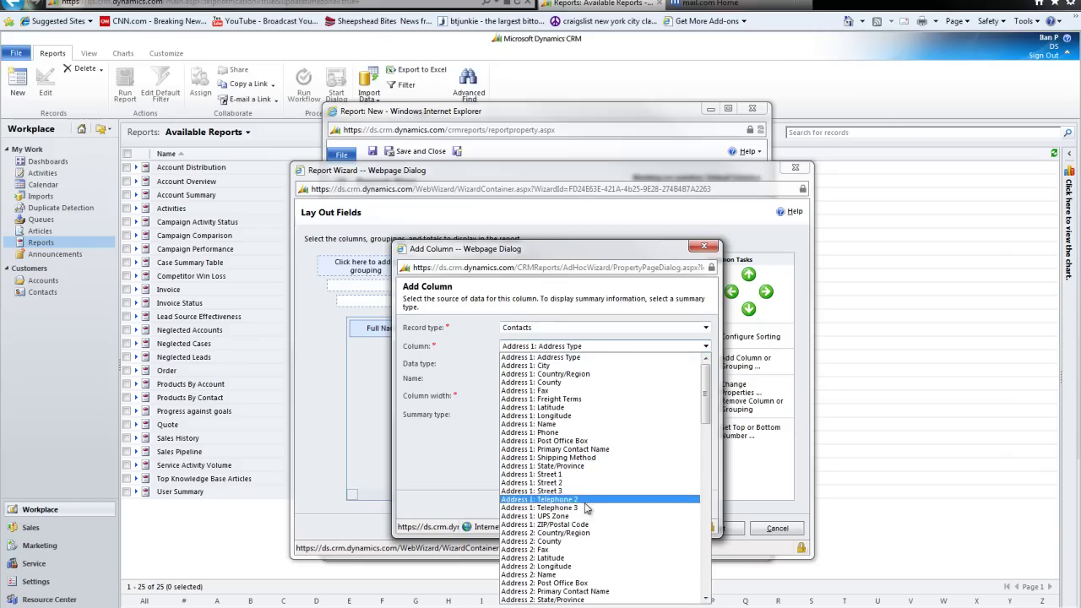
scroll(582, 506, down, 2)
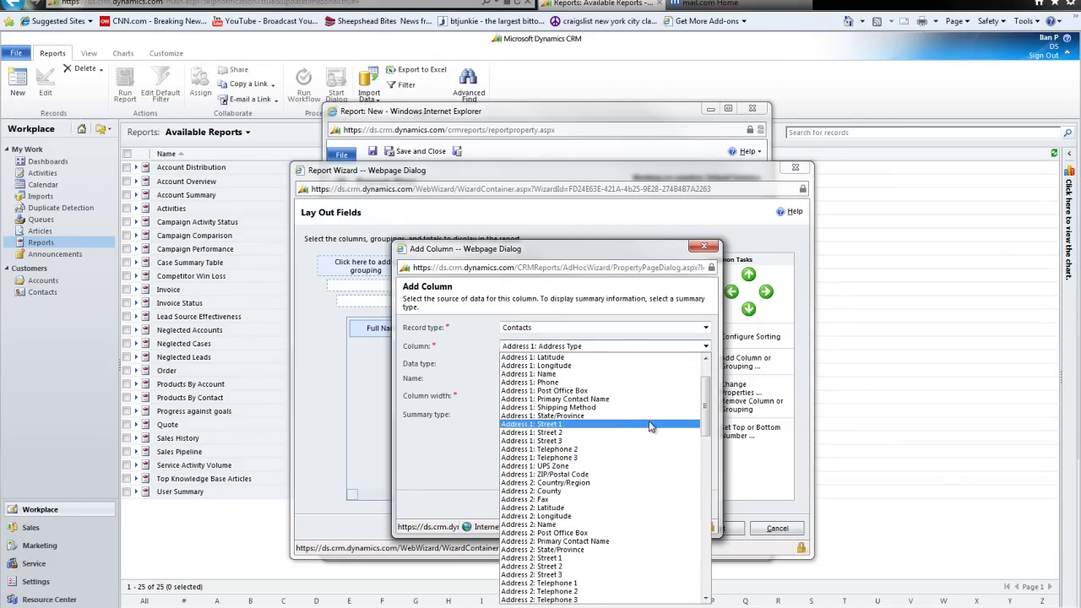
click(549, 415)
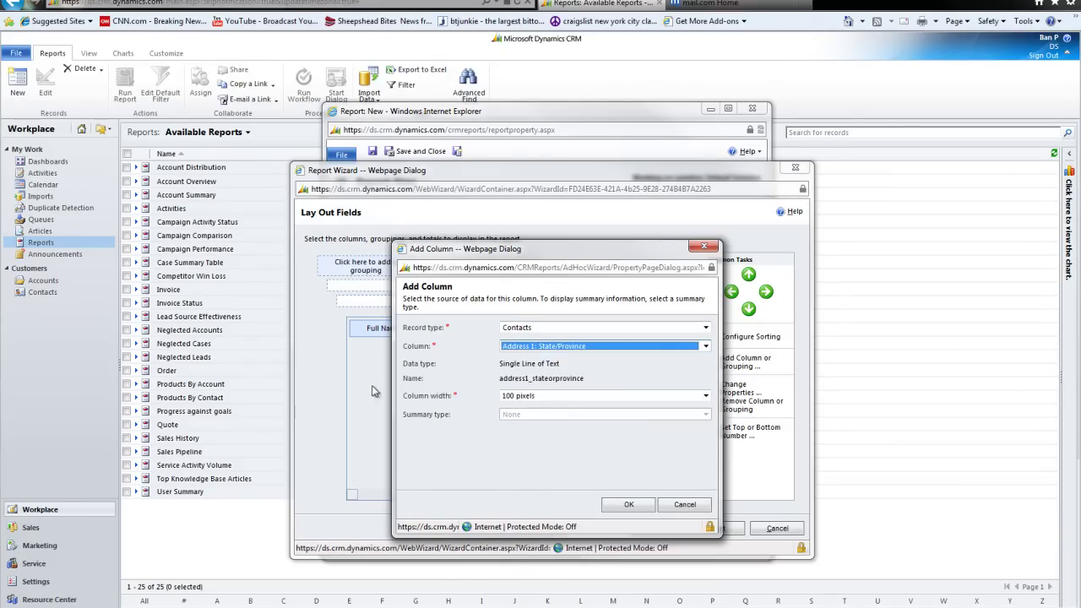
click(647, 494)
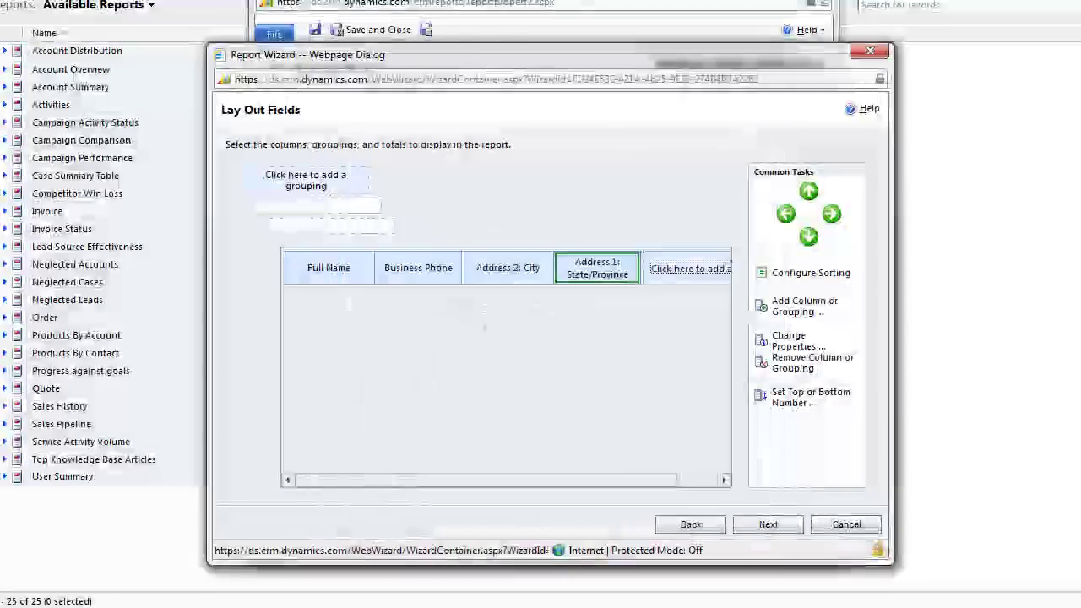
click(760, 523)
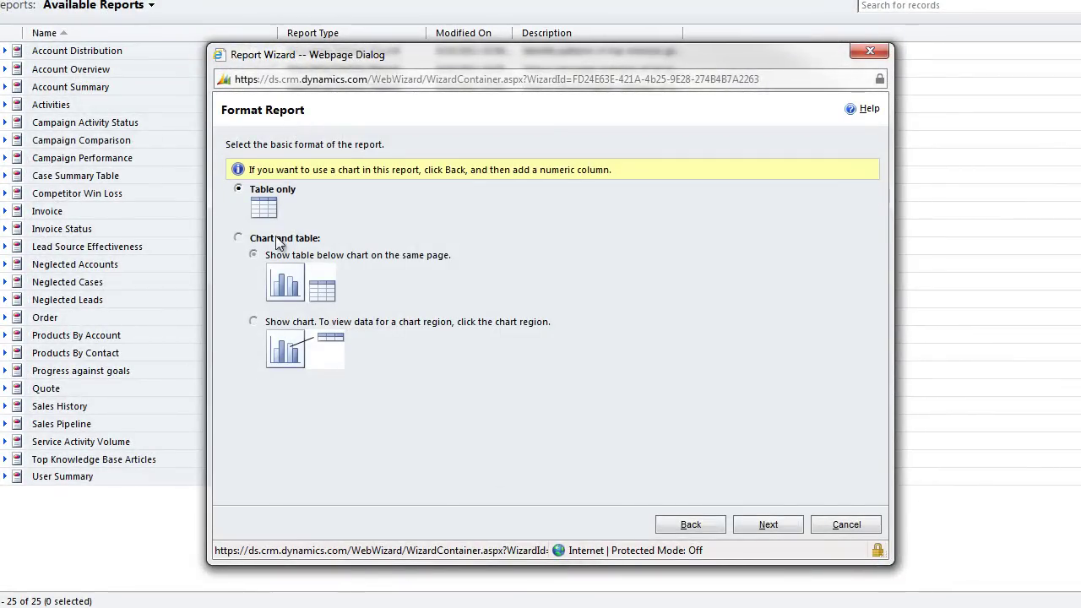
- Finish the Stuff report with the Table only format, then save and close it
click(241, 192)
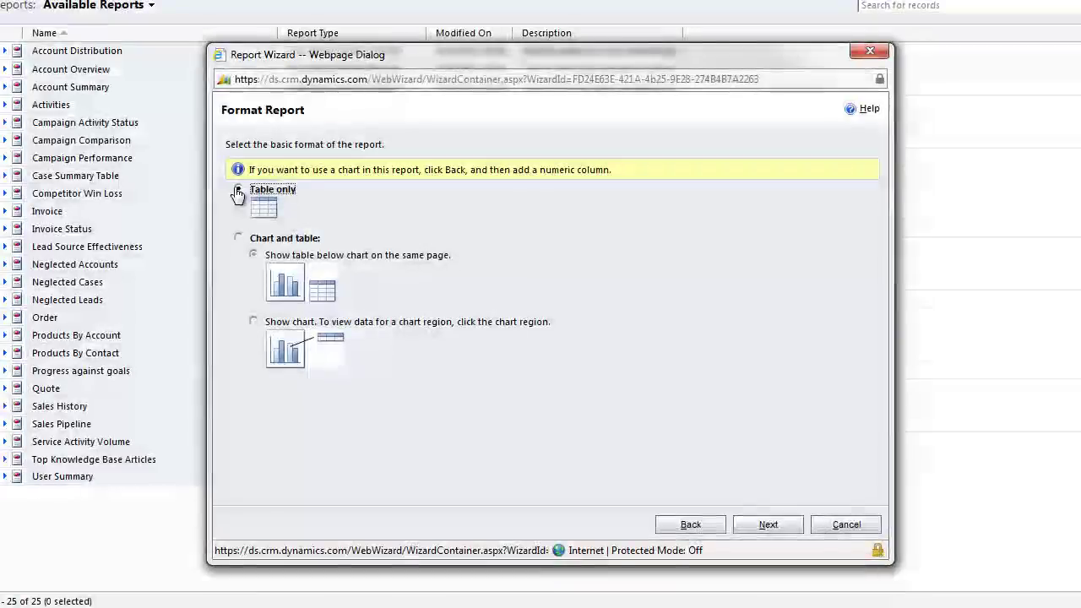
click(760, 525)
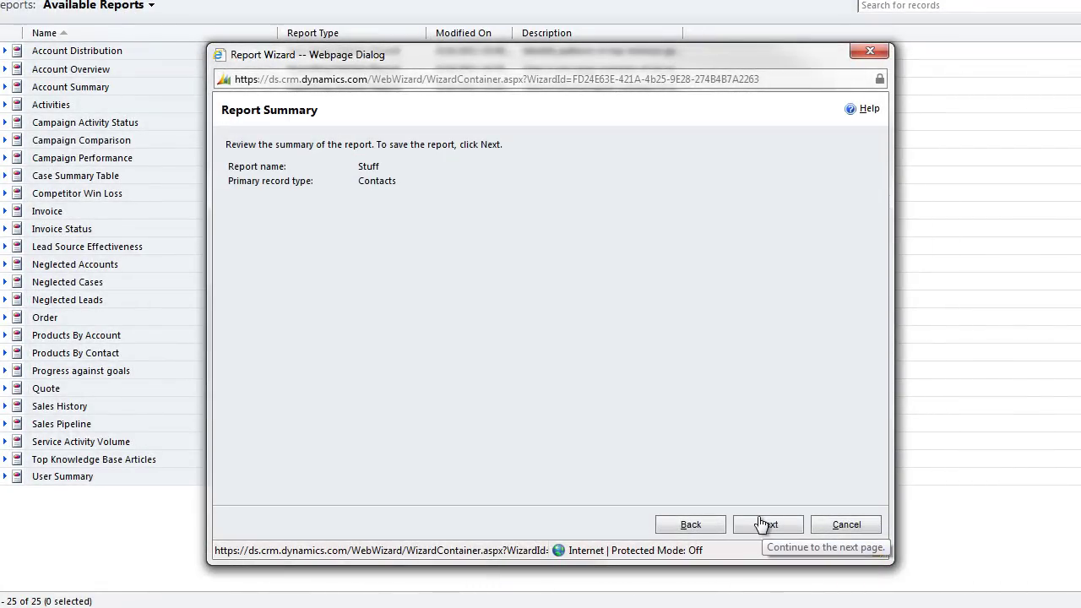
click(760, 524)
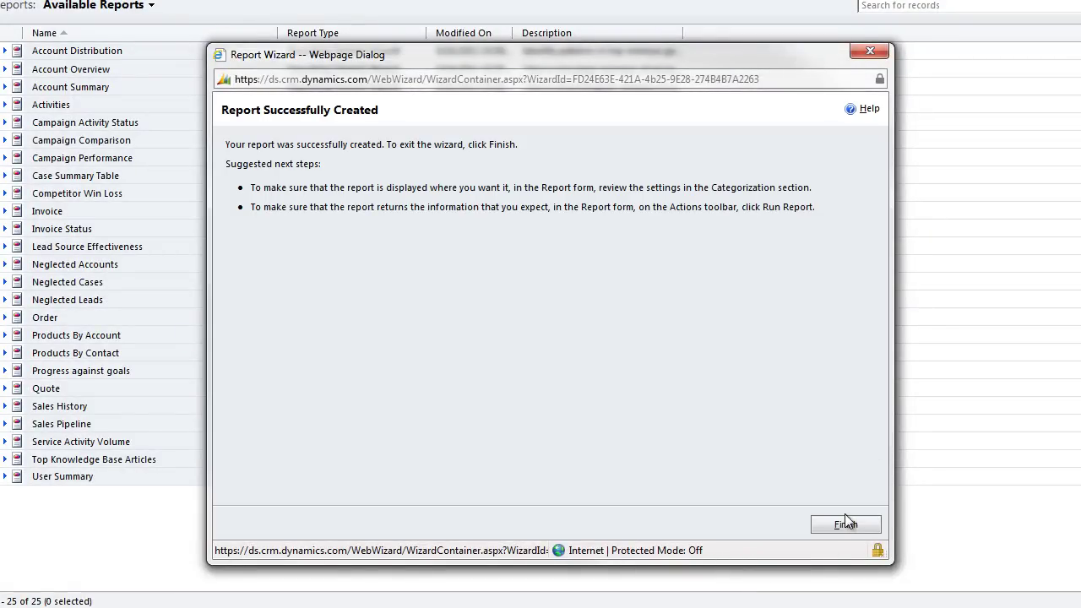
click(846, 524)
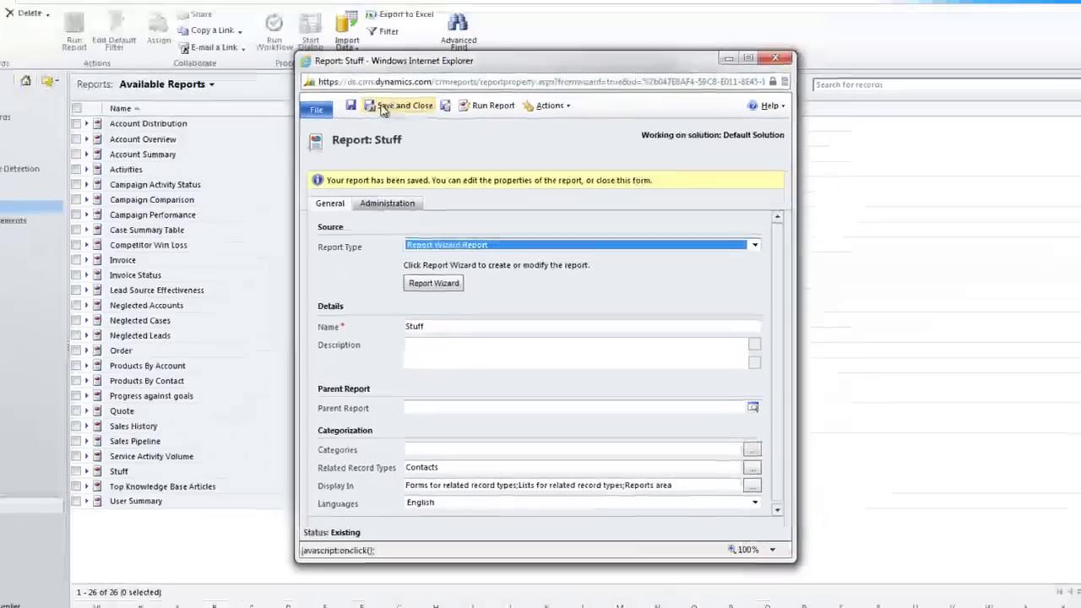
click(383, 110)
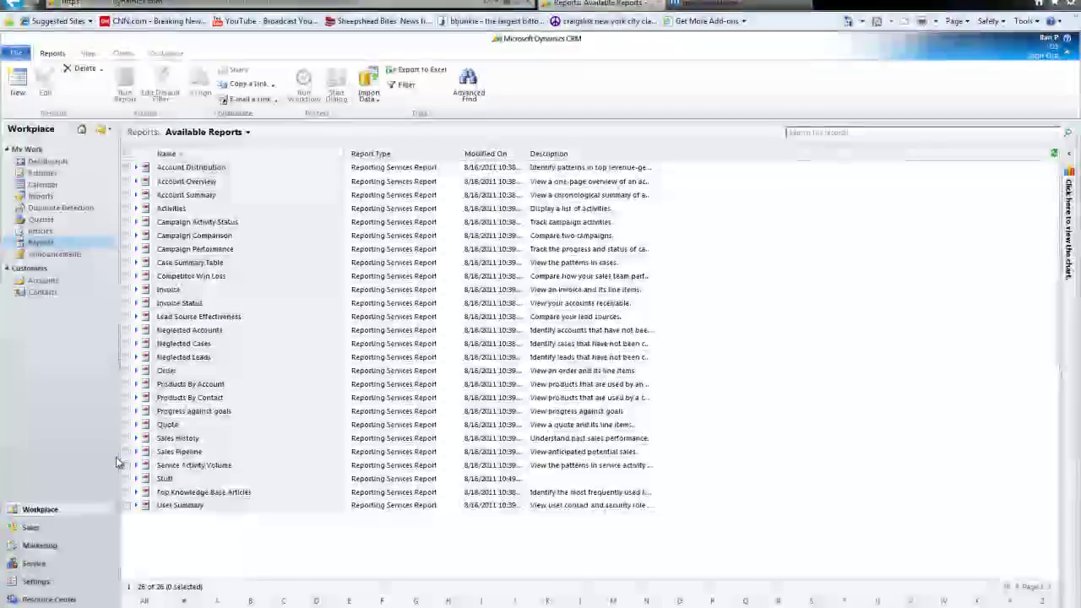
- Run the Stuff report with the First Name Begins With B filter, then return to Contacts
double_click(164, 478)
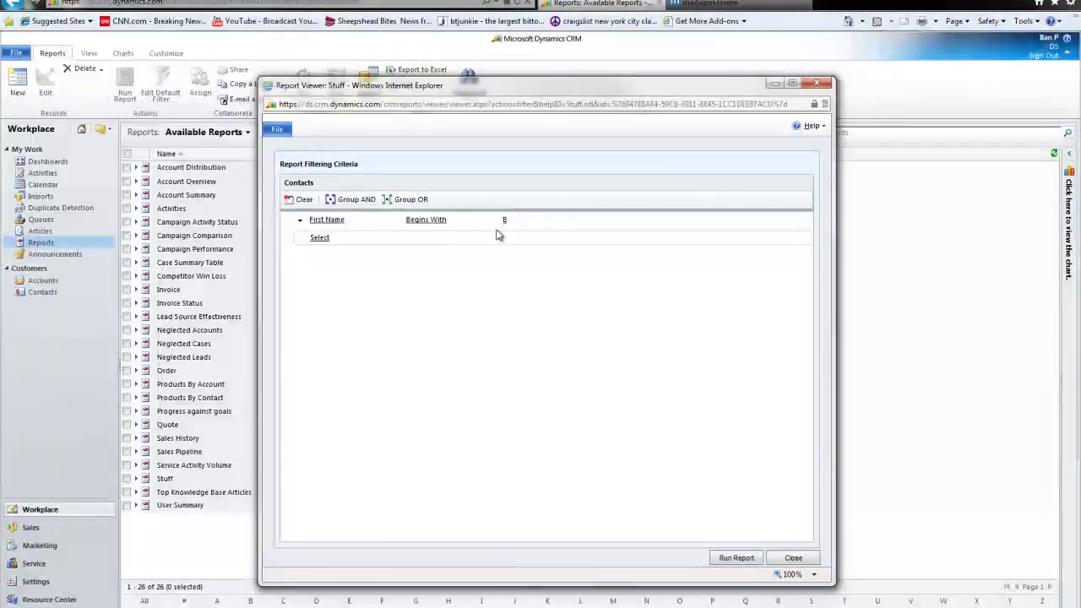
click(736, 557)
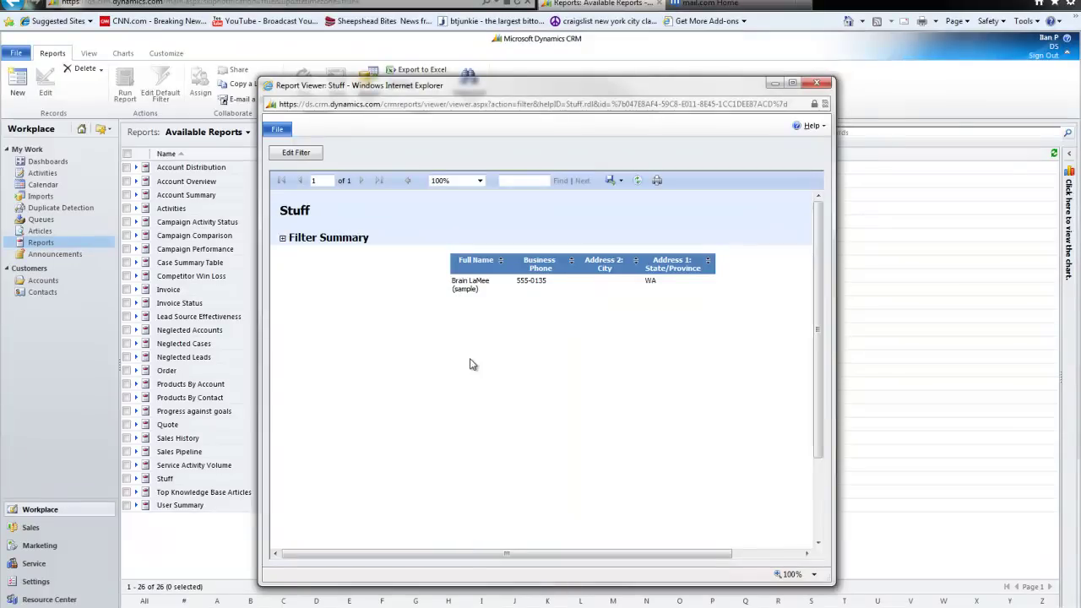
click(40, 292)
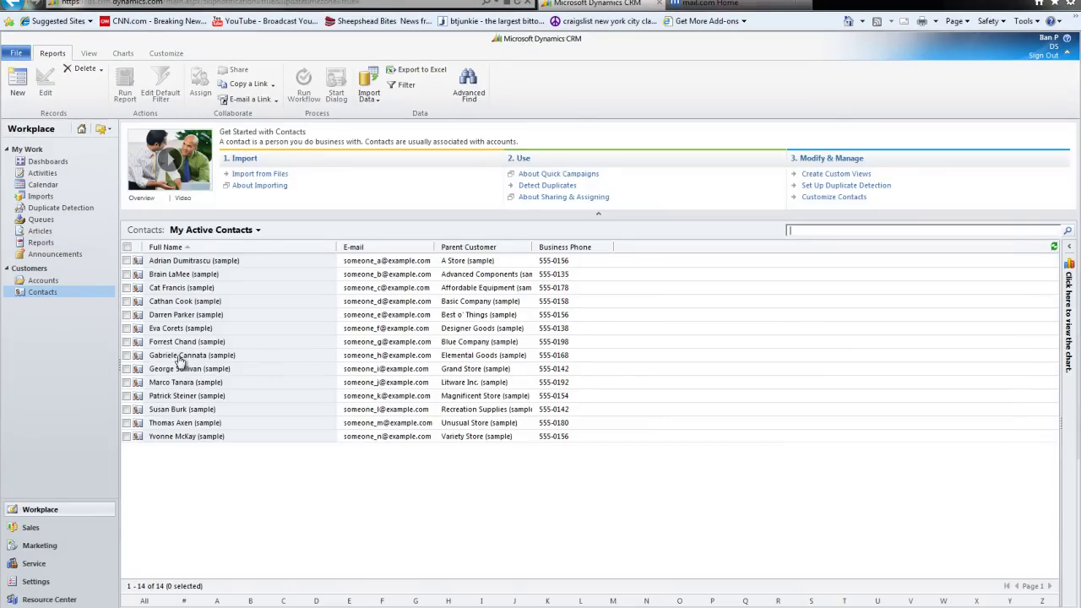
double_click(176, 343)
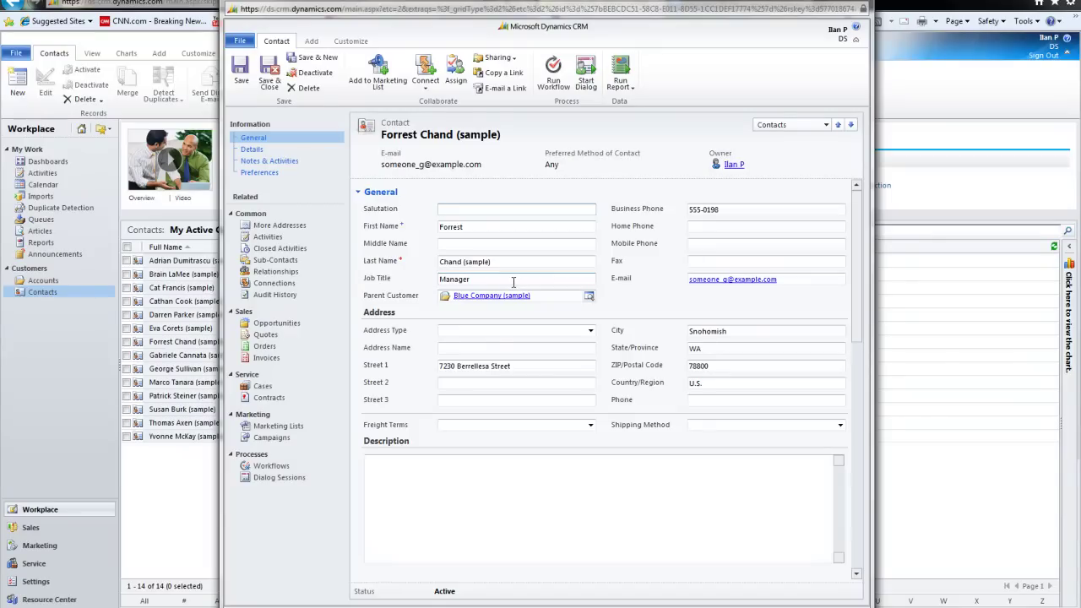
key(alt+F4)
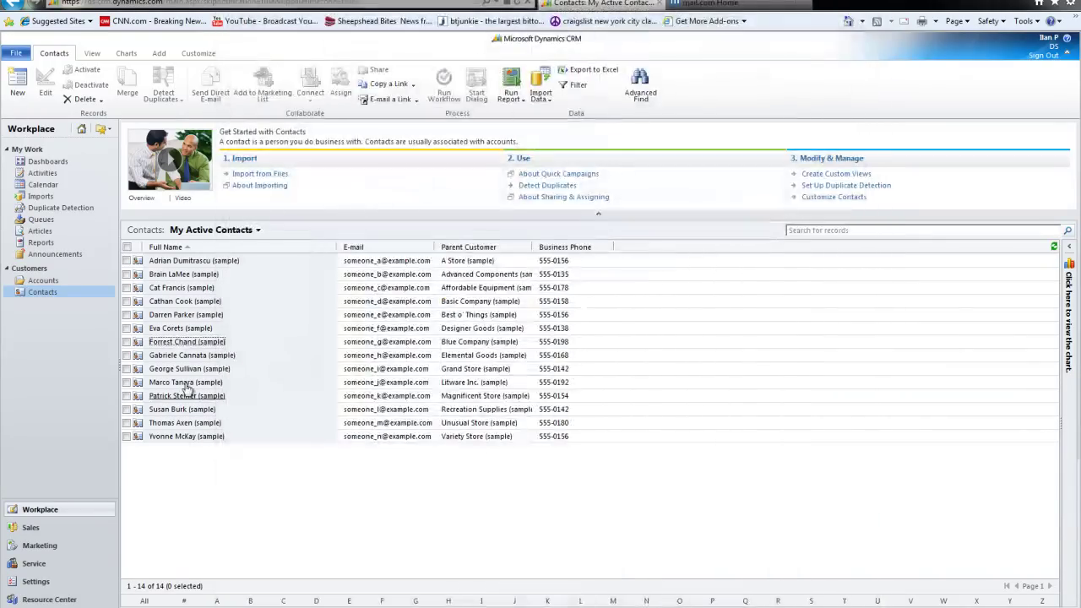
double_click(186, 384)
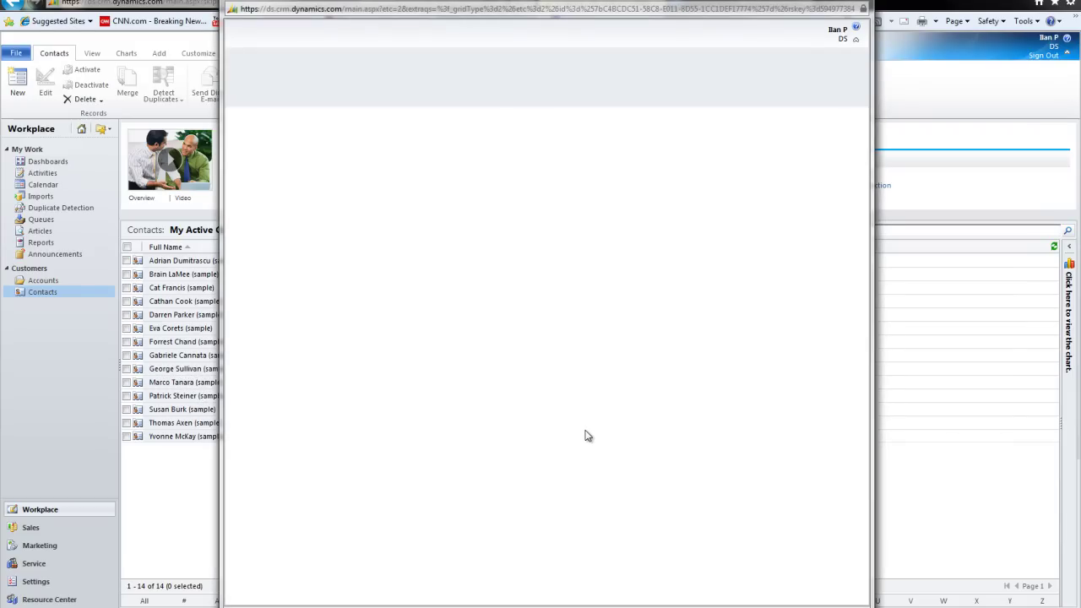
scroll(448, 422, down, 5)
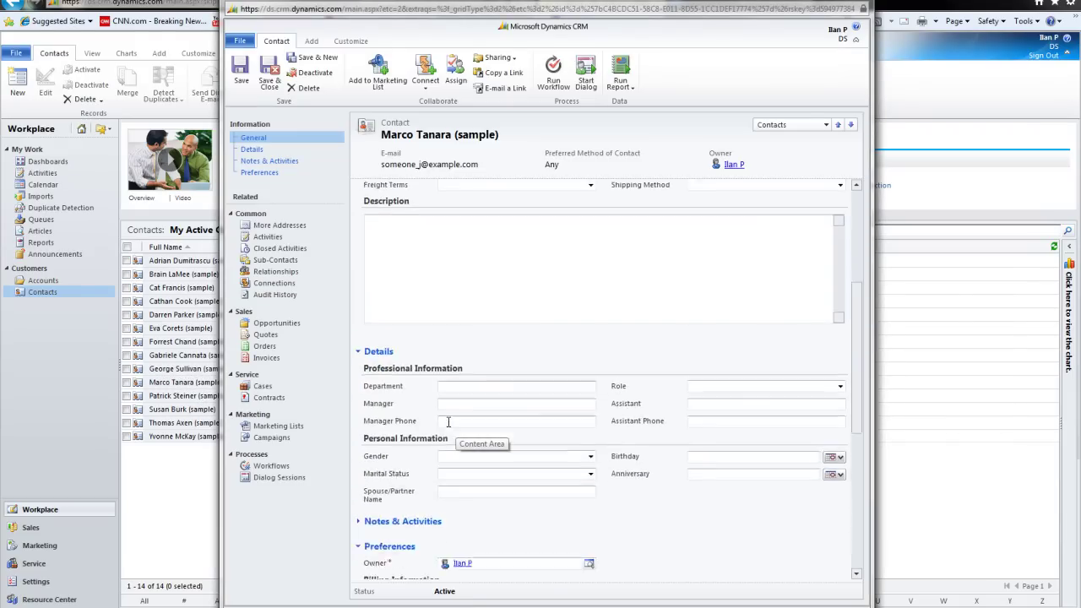
scroll(448, 422, up, 5)
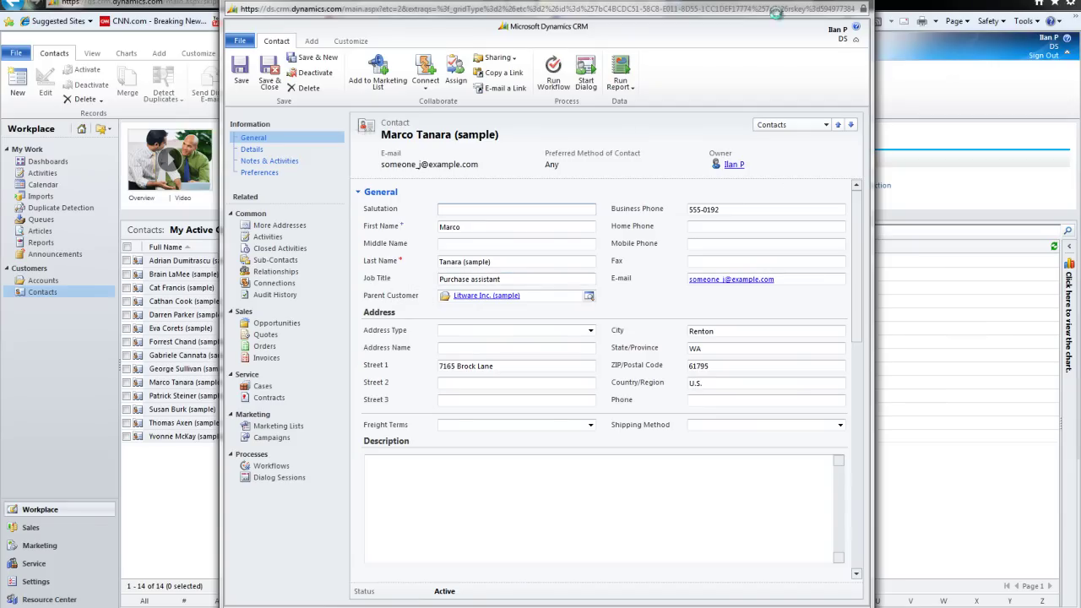
click(867, 5)
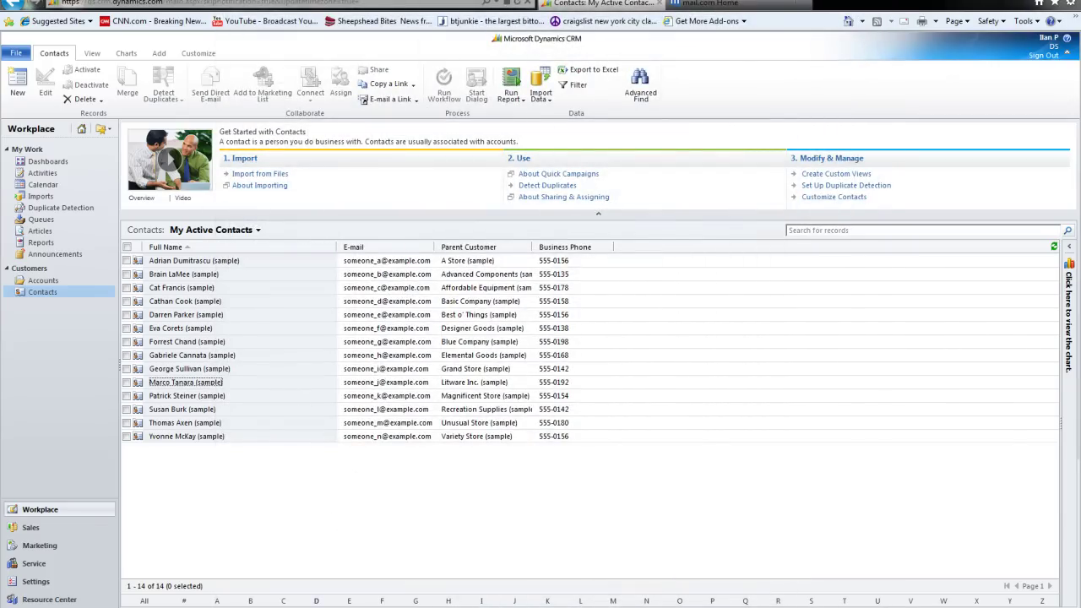
- Change the Stuff report filter to Job Title Begins With 'Manager' and rerun it
click(363, 554)
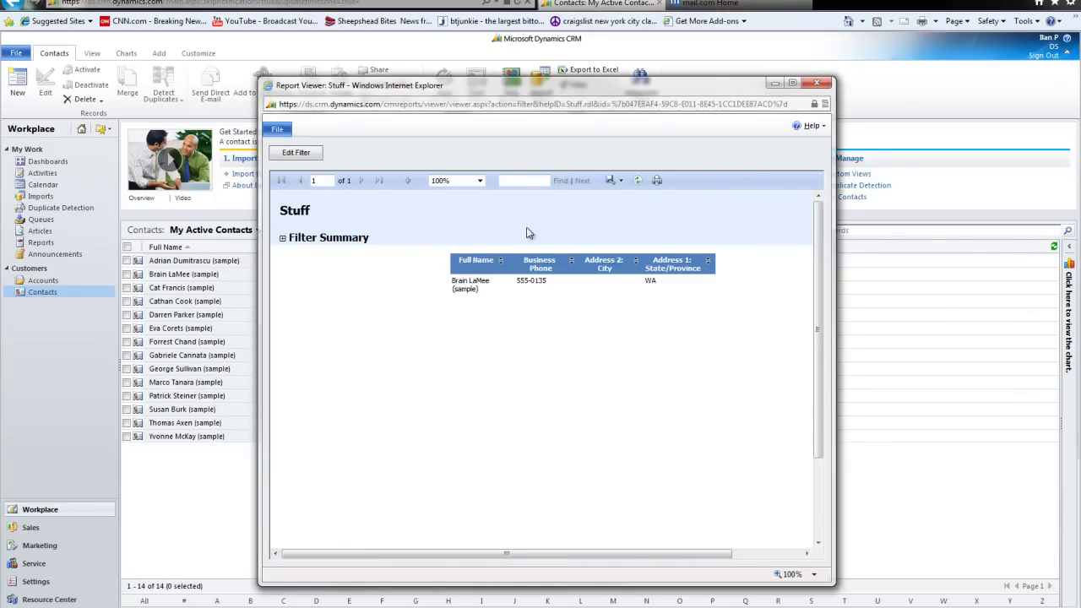
click(296, 153)
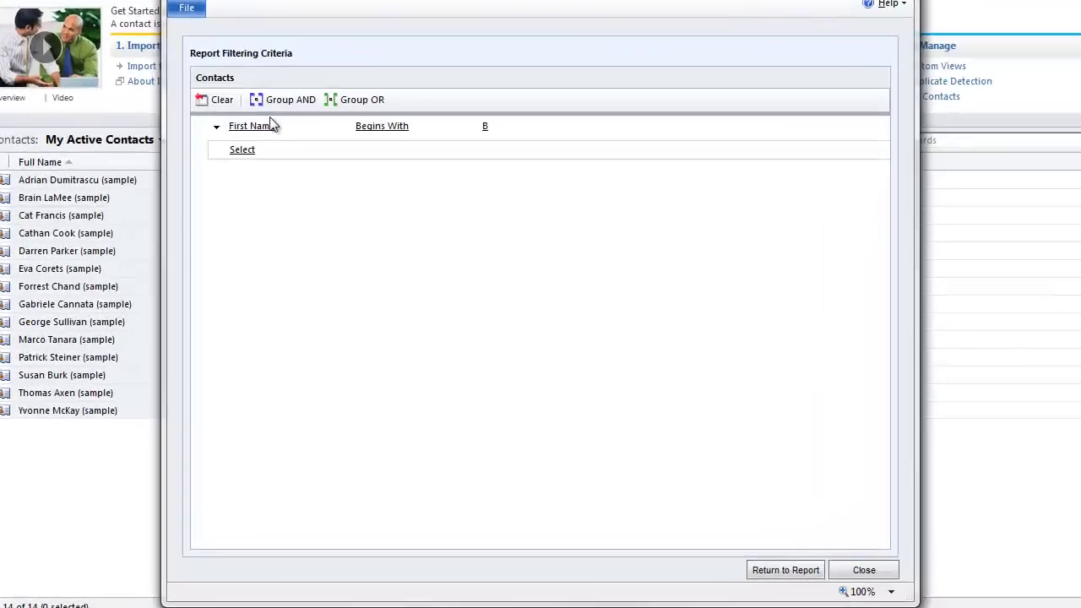
click(265, 129)
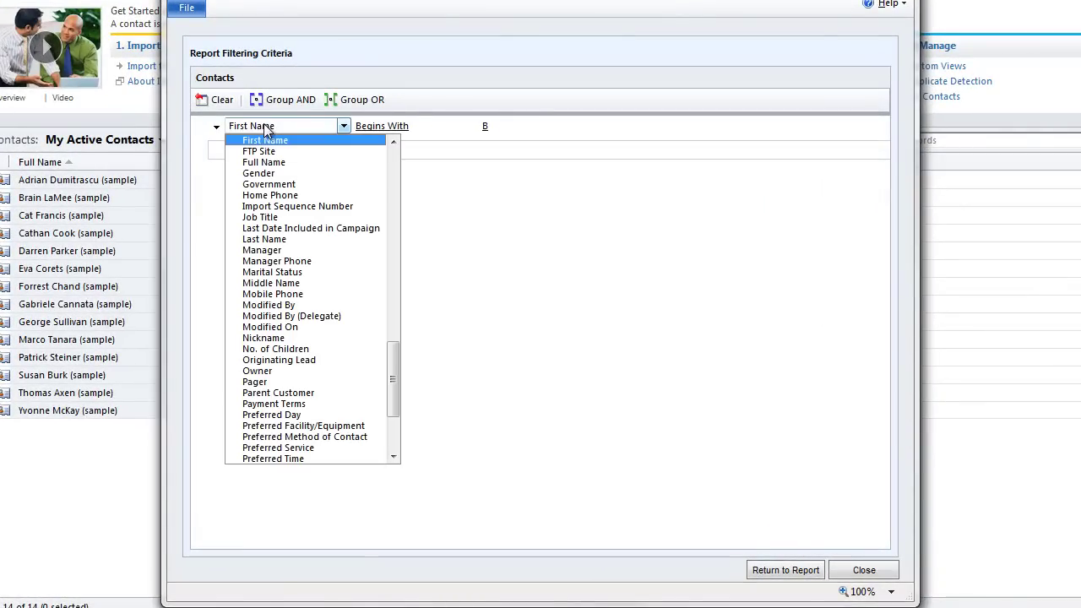
click(293, 215)
click(416, 126)
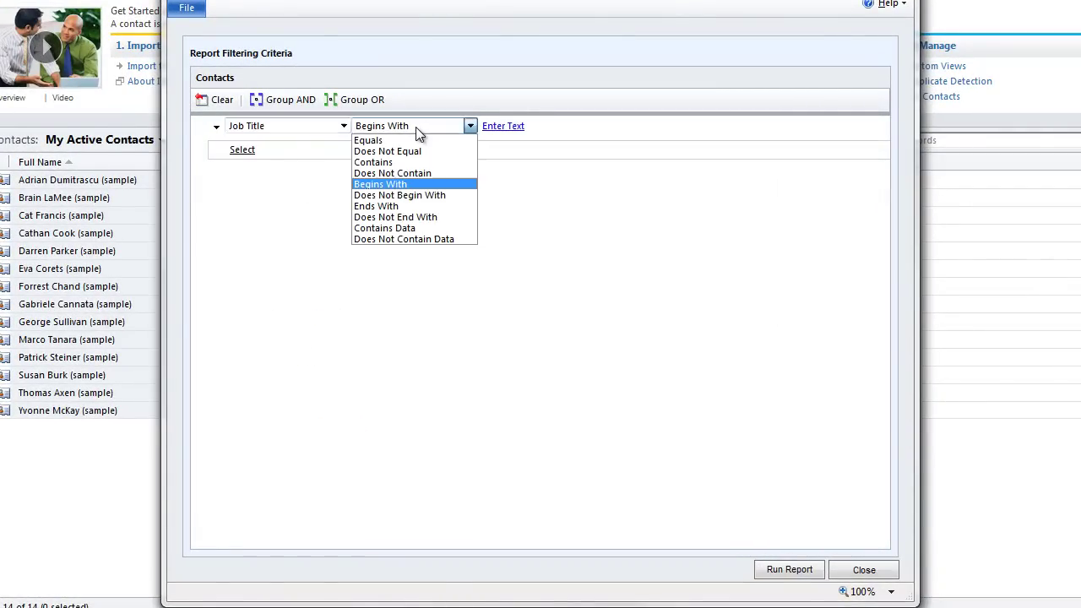
click(414, 186)
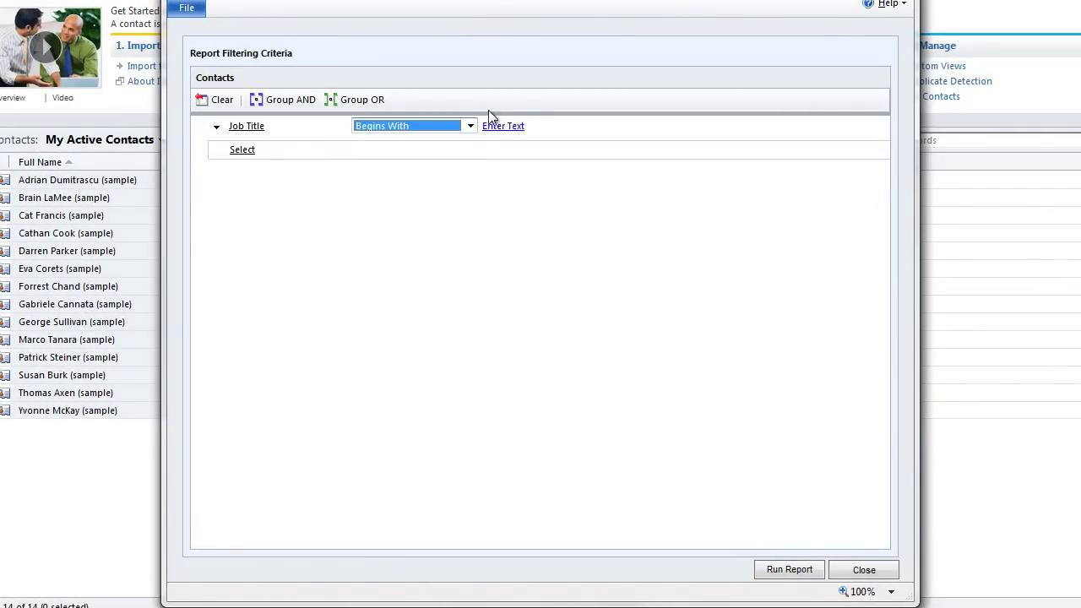
click(397, 127)
click(515, 126)
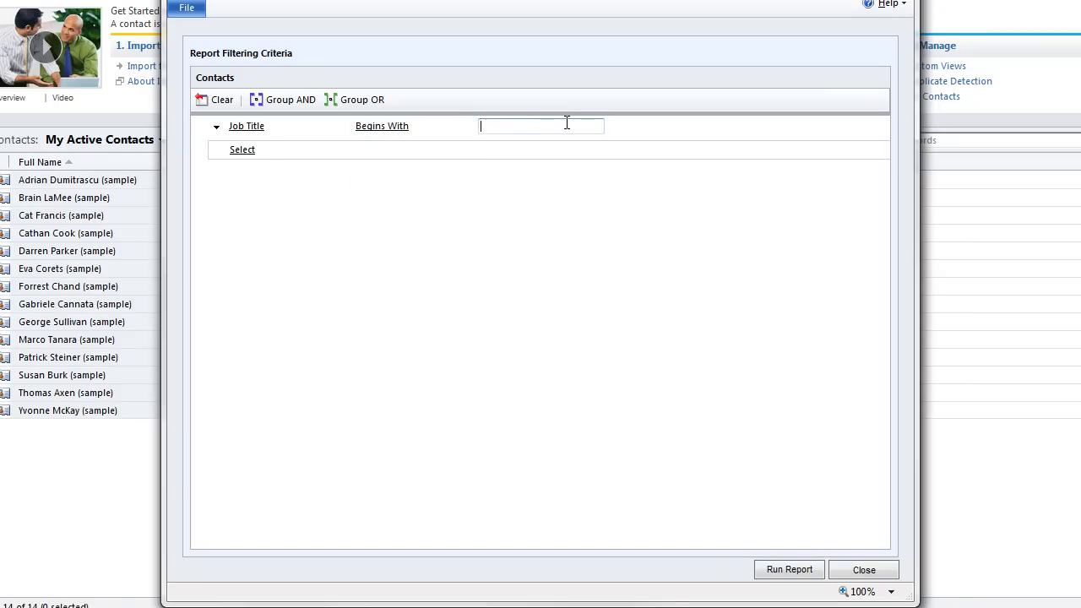
text(Manager)
click(784, 571)
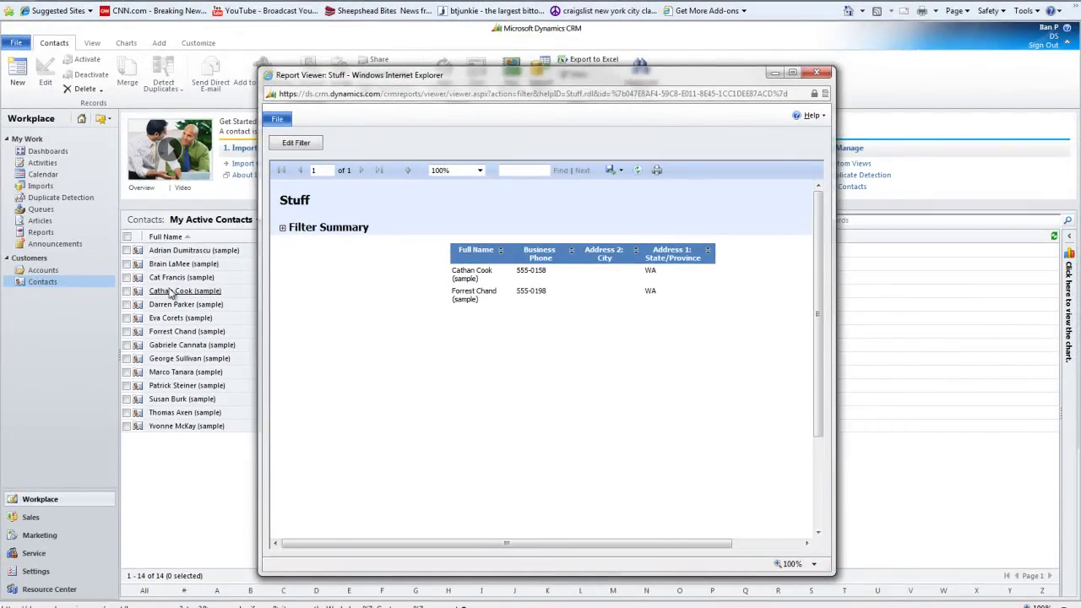
- Check a contact's job title, then rerun the Stuff report with Job Title Begins With 'Owner'
click(160, 264)
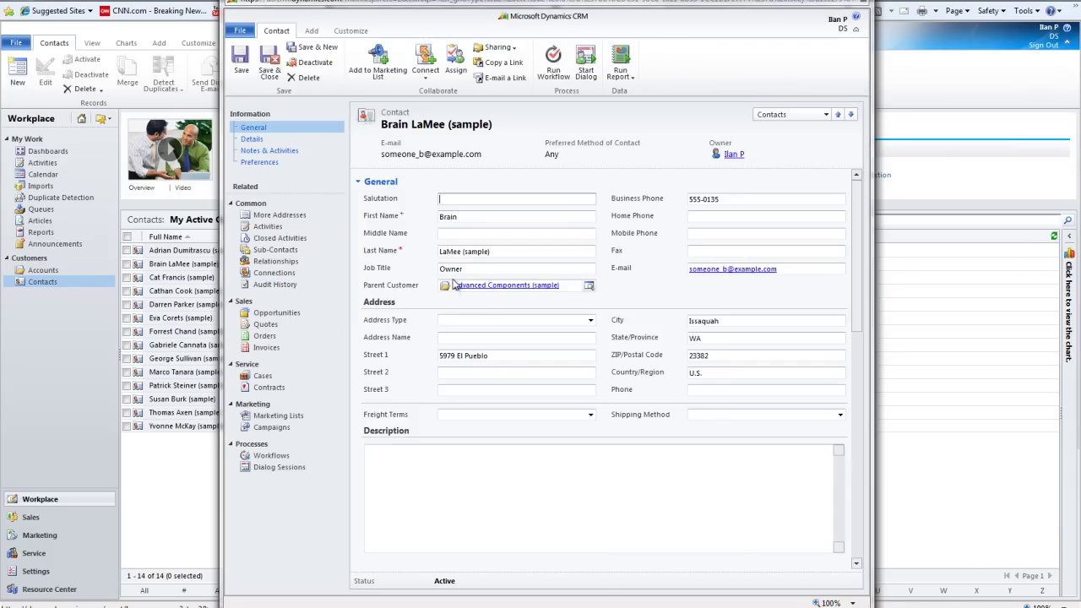
click(828, 7)
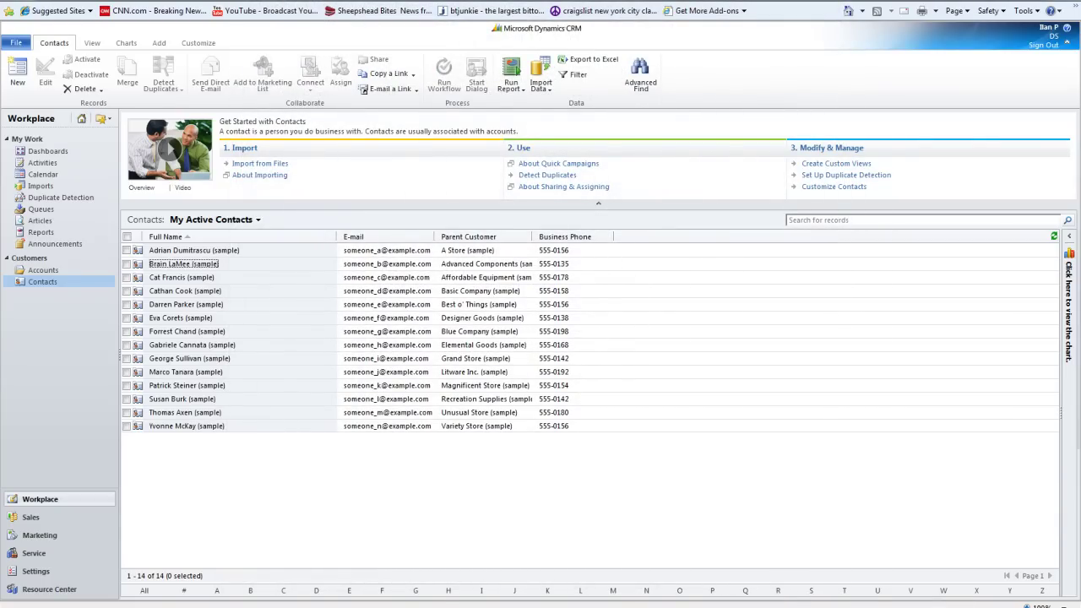
mouse_move(316, 604)
click(362, 581)
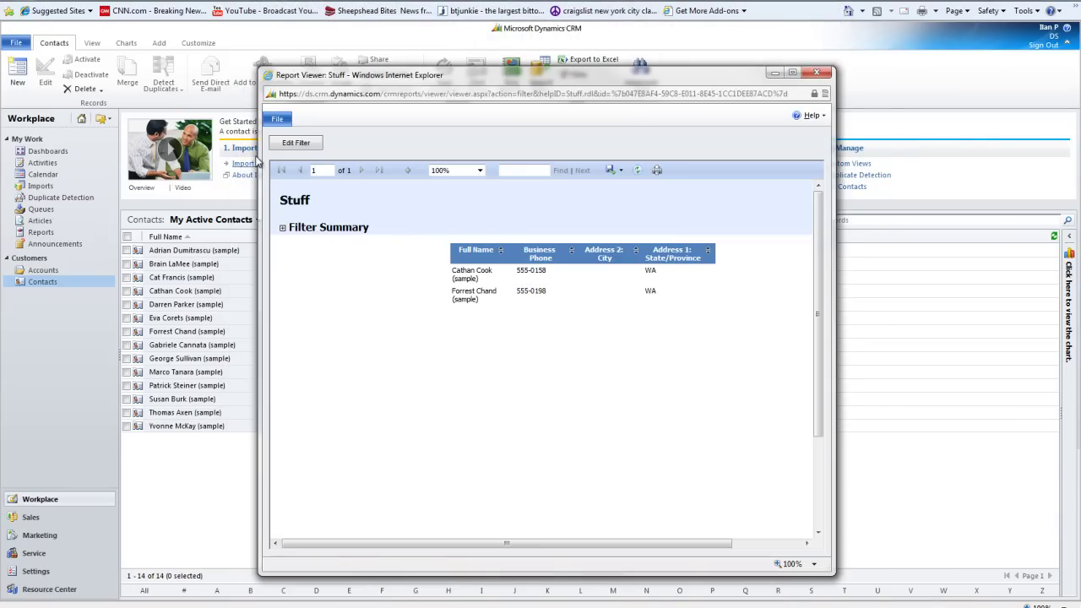
click(296, 143)
click(531, 210)
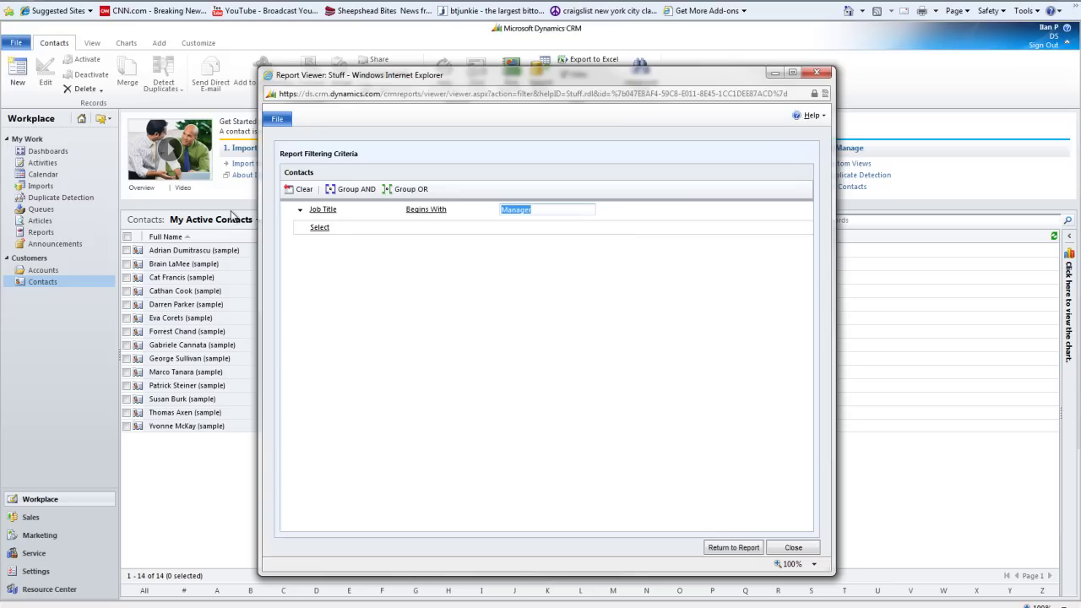
text(Owe)
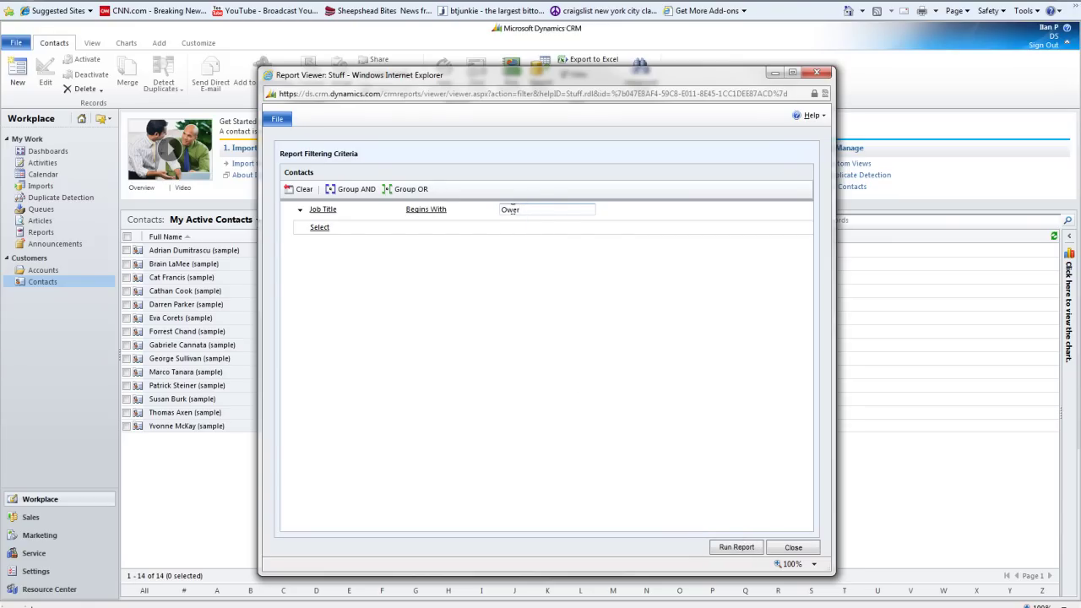
click(719, 546)
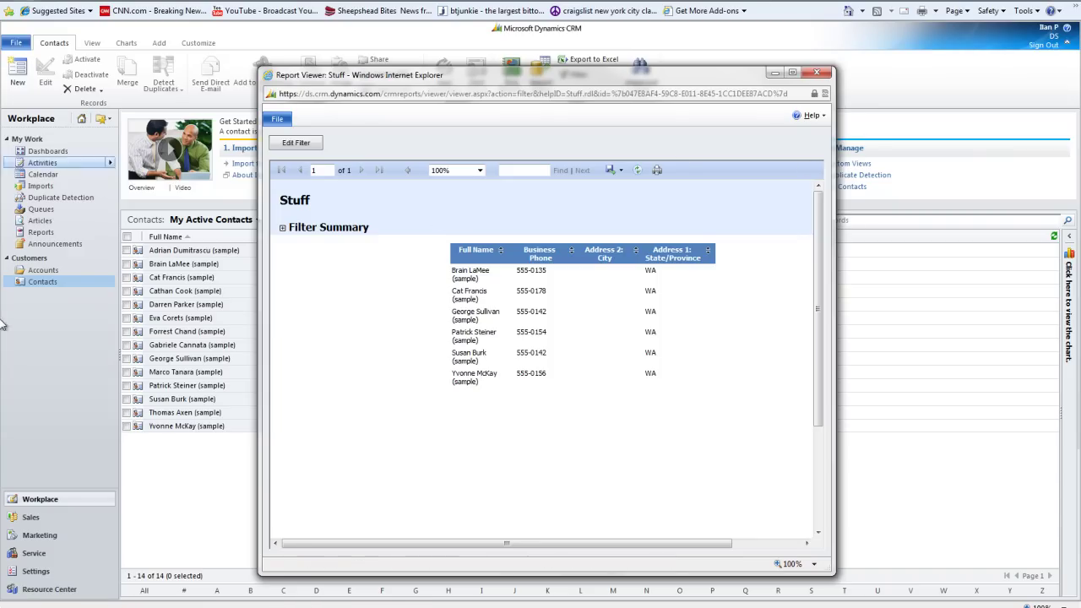
click(177, 465)
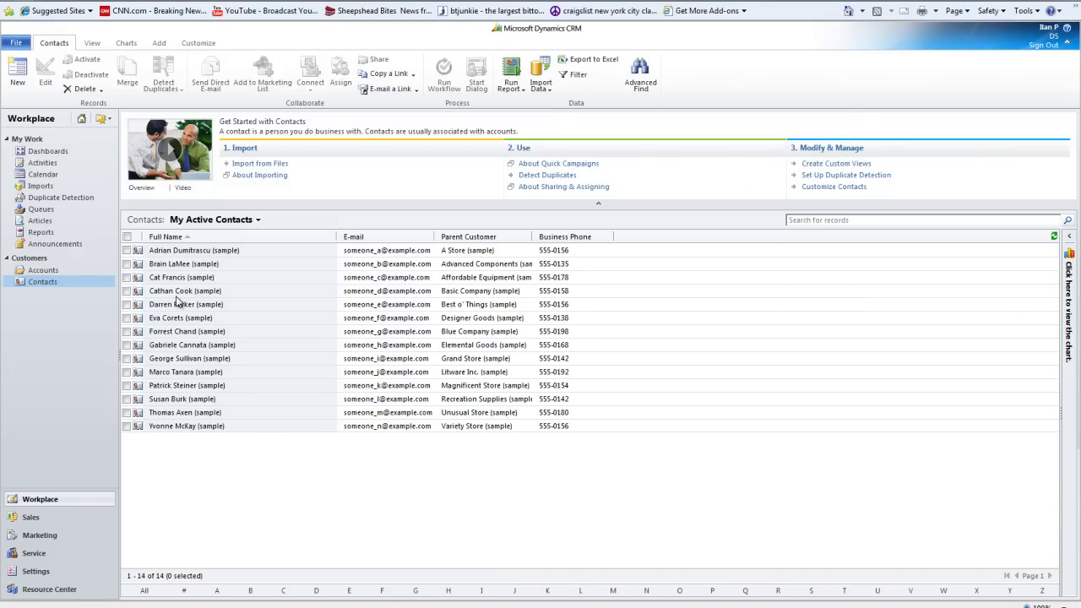
click(178, 293)
click(179, 294)
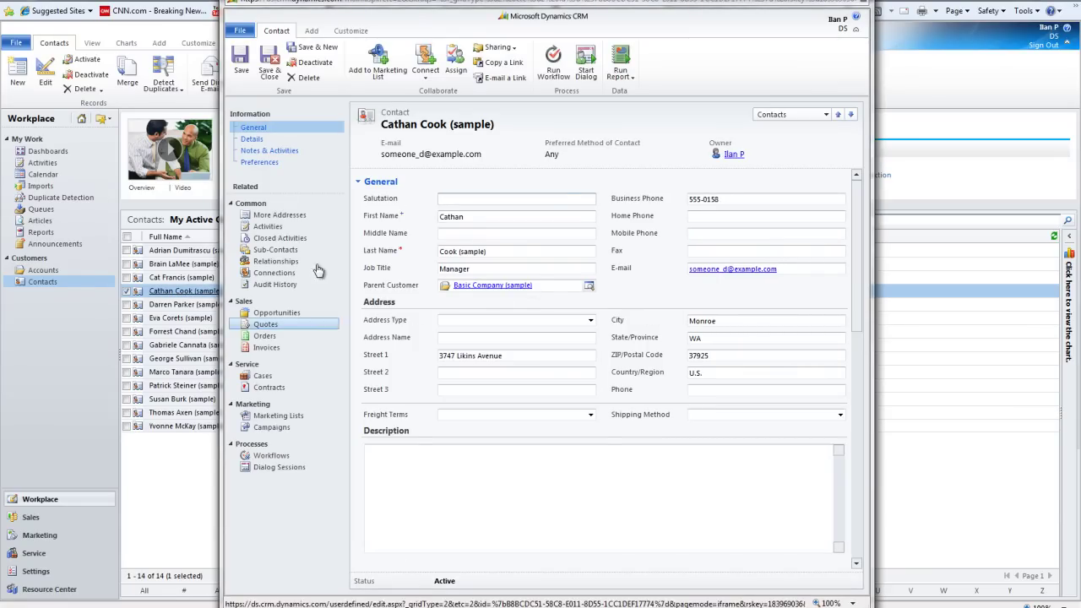
scroll(433, 377, down, 15)
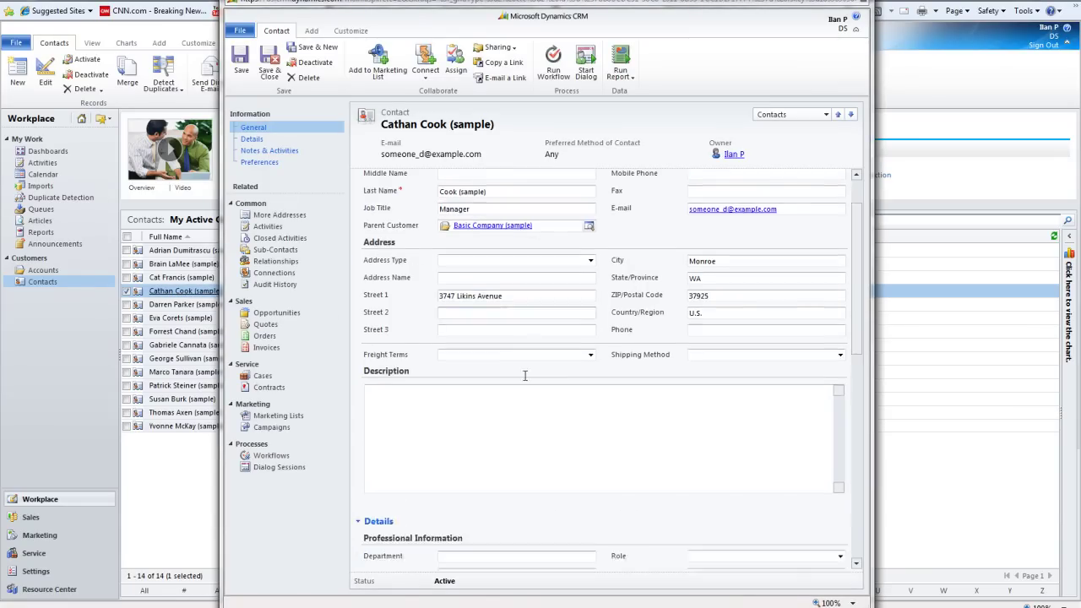
scroll(597, 281, up, 15)
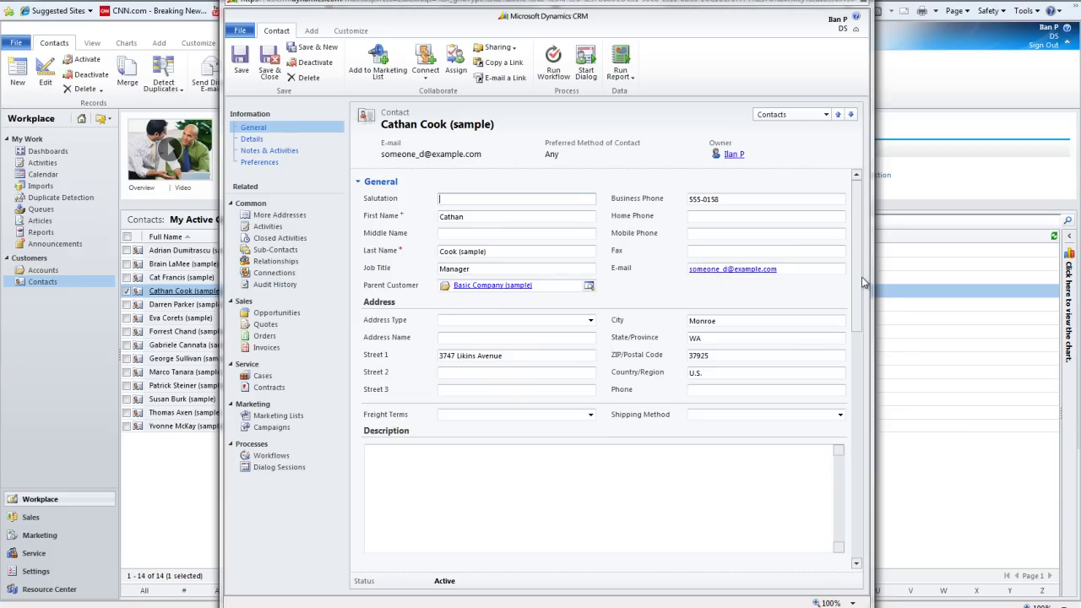
- Close the contact record, export the Stuff report as CSV (comma delimited), and open Stuff.csv
click(849, 3)
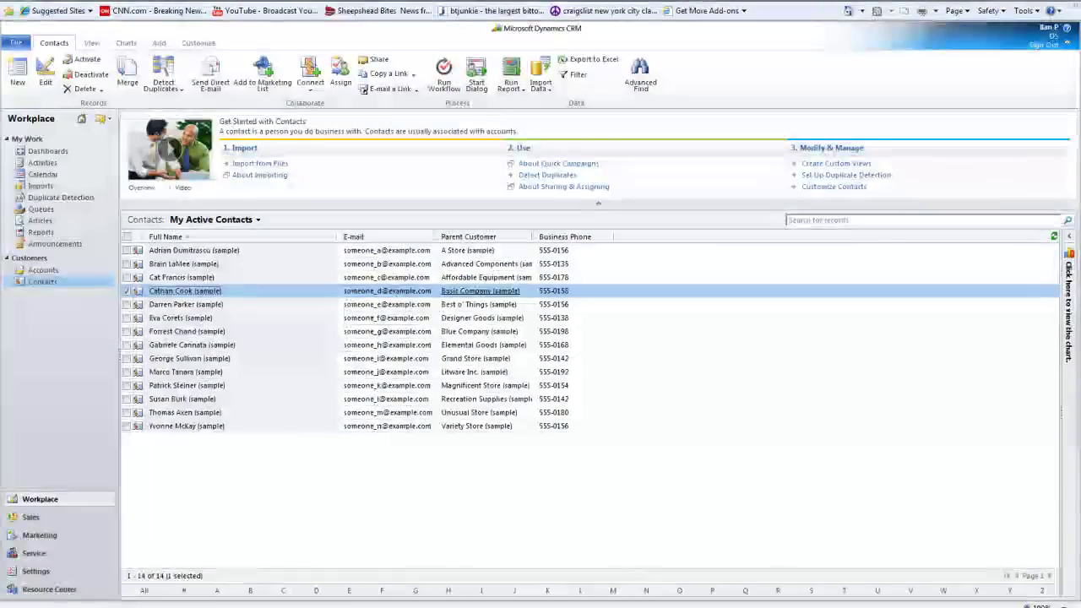
click(359, 550)
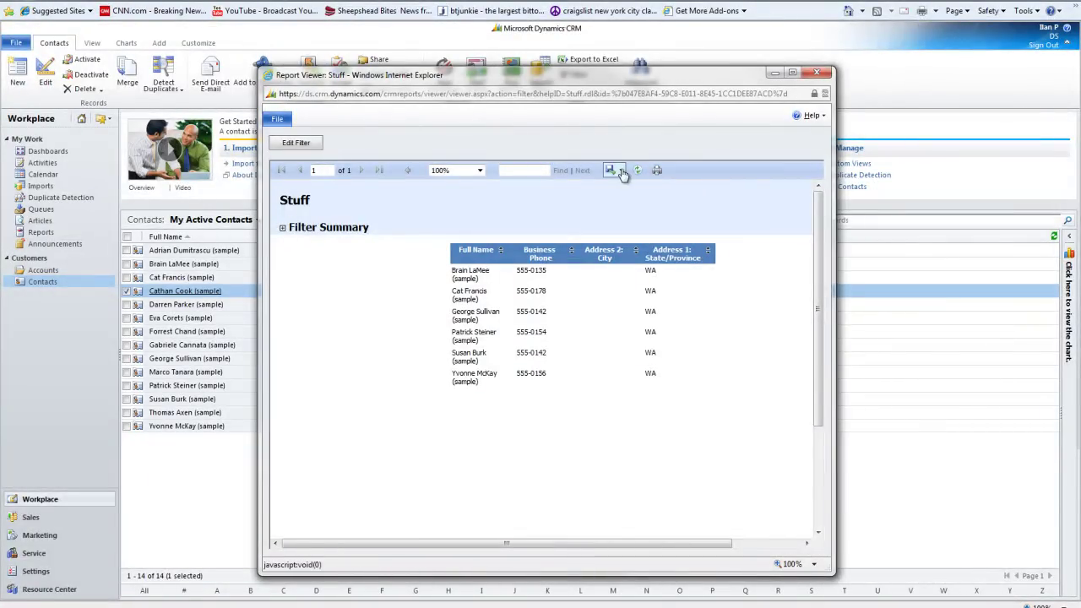
click(617, 170)
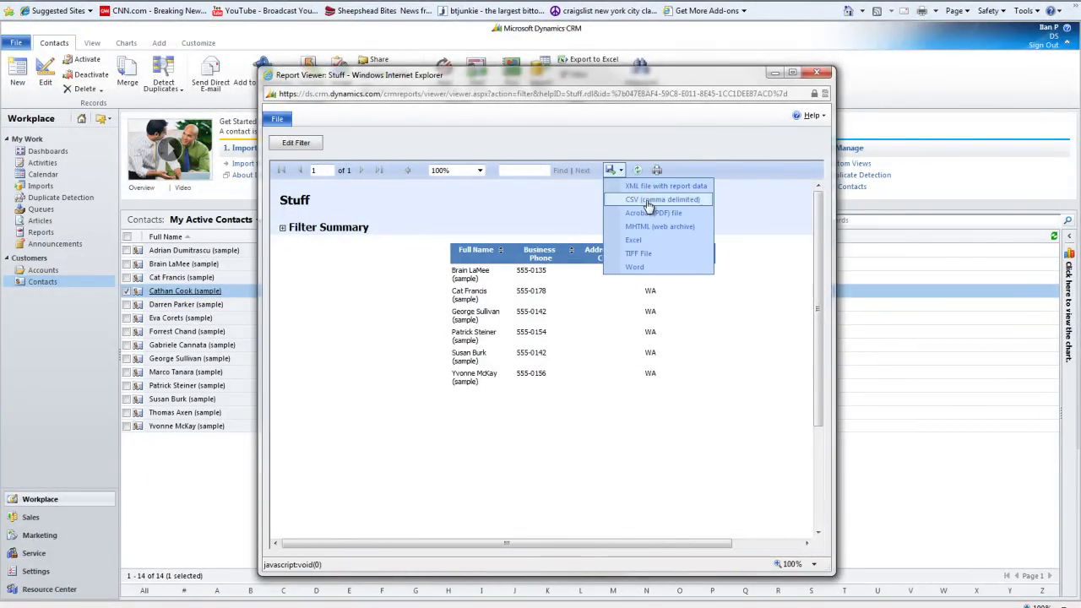
click(651, 201)
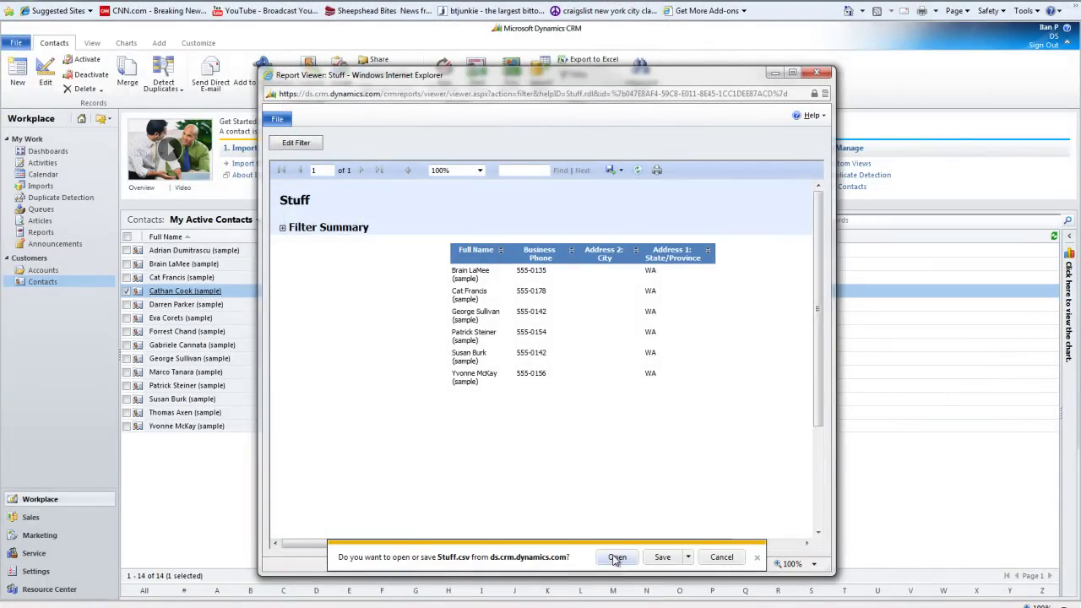
click(616, 557)
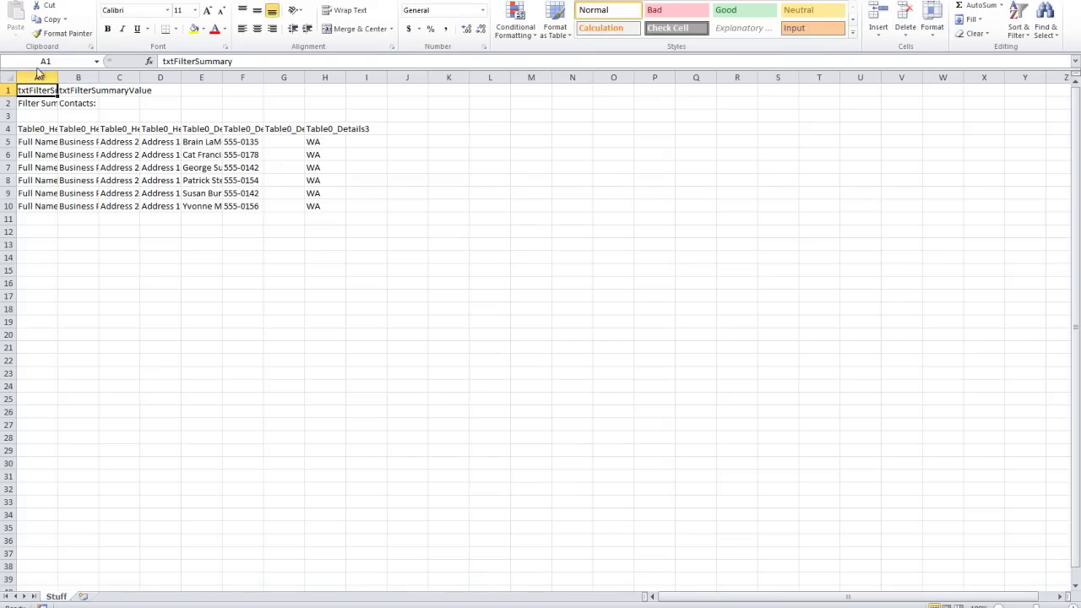
- Auto-fit Excel columns A–J to their contents and review the data range A1:H10
drag(36, 77, 407, 77)
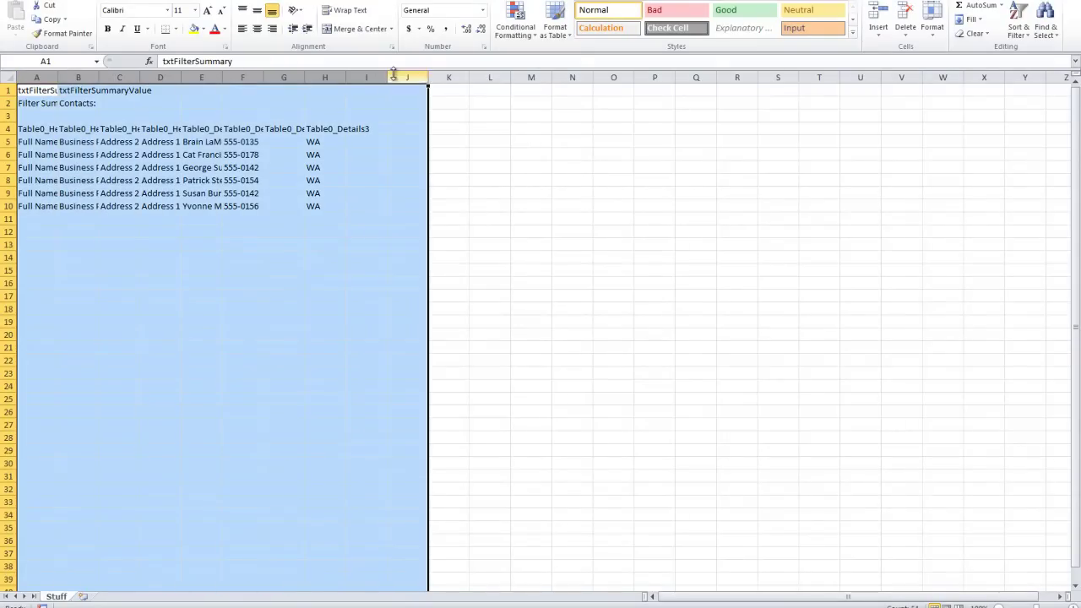
double_click(304, 75)
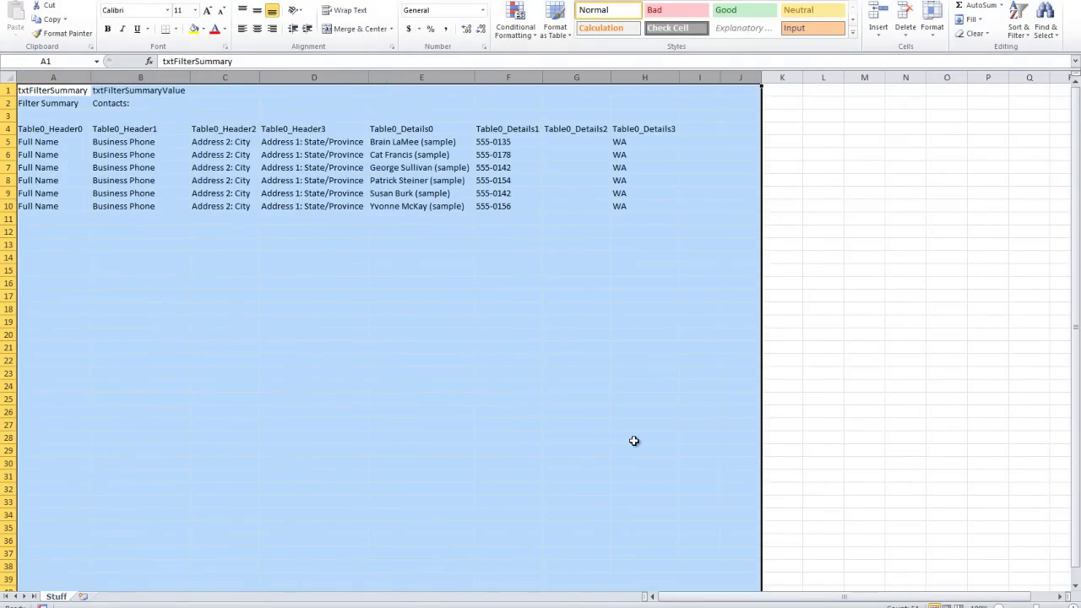
click(224, 233)
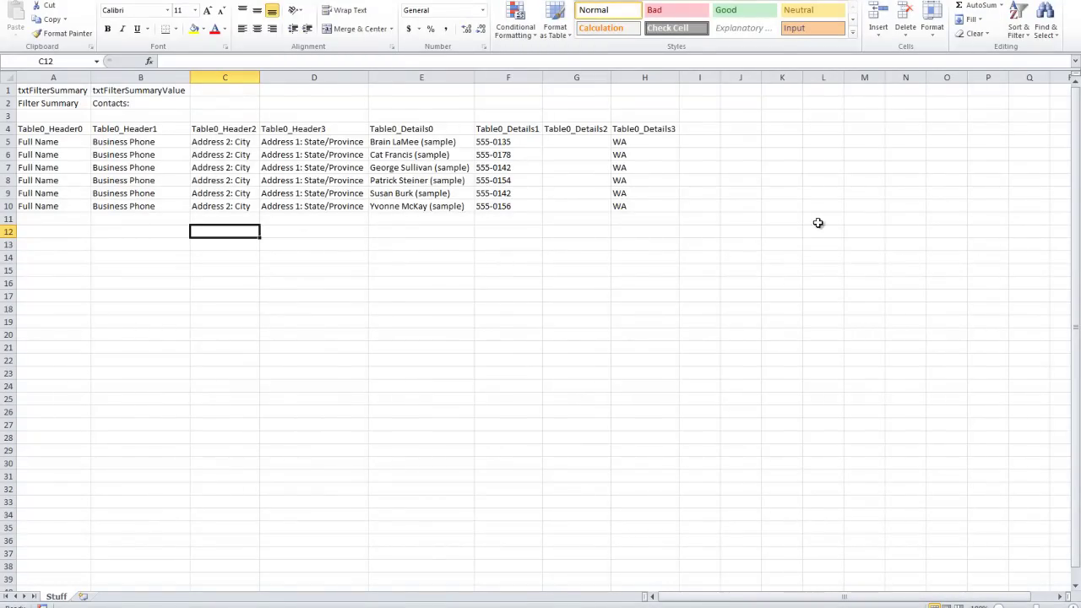
click(469, 309)
drag(635, 215, 38, 90)
click(365, 396)
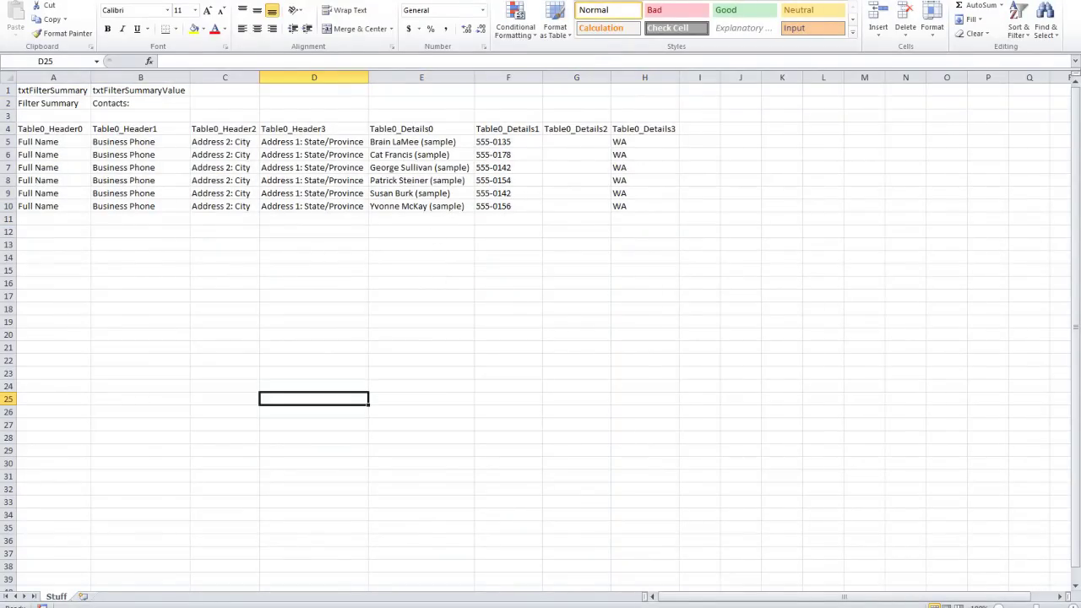
- Close Stuff.csv in Excel without saving changes
right_click(498, 2)
click(526, 51)
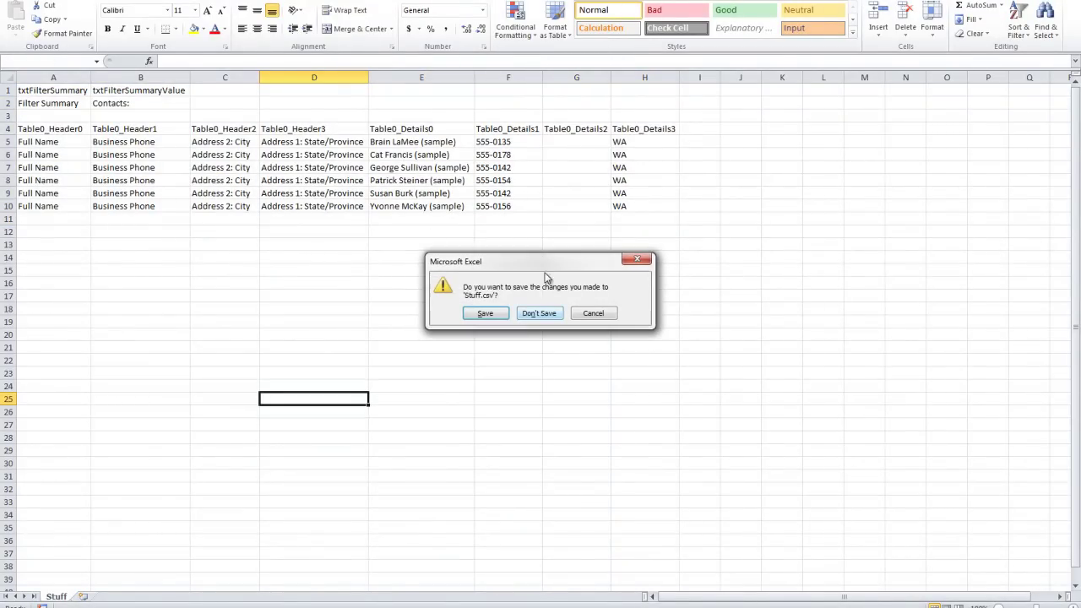
click(544, 312)
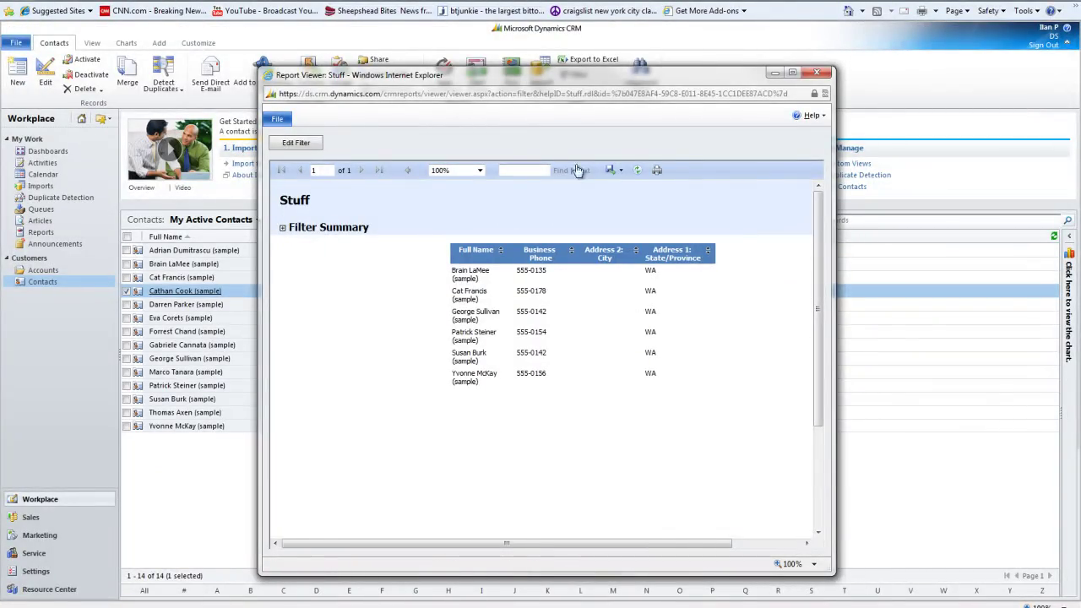
- Edit the report filter, trying Address 2: State/Province as the field with Begins With
click(290, 143)
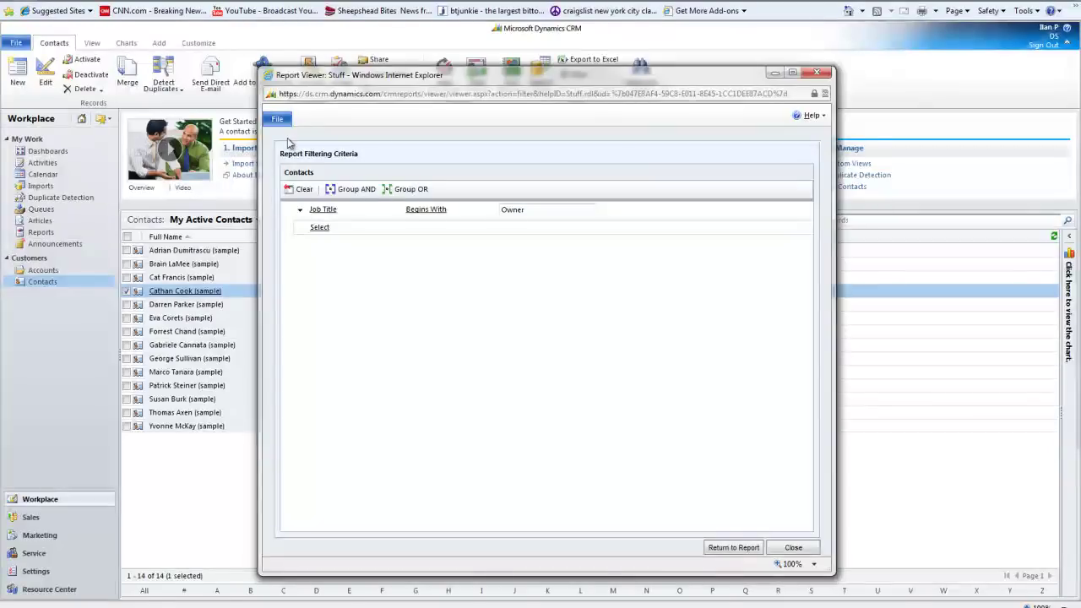
click(339, 210)
scroll(354, 302, down, 2)
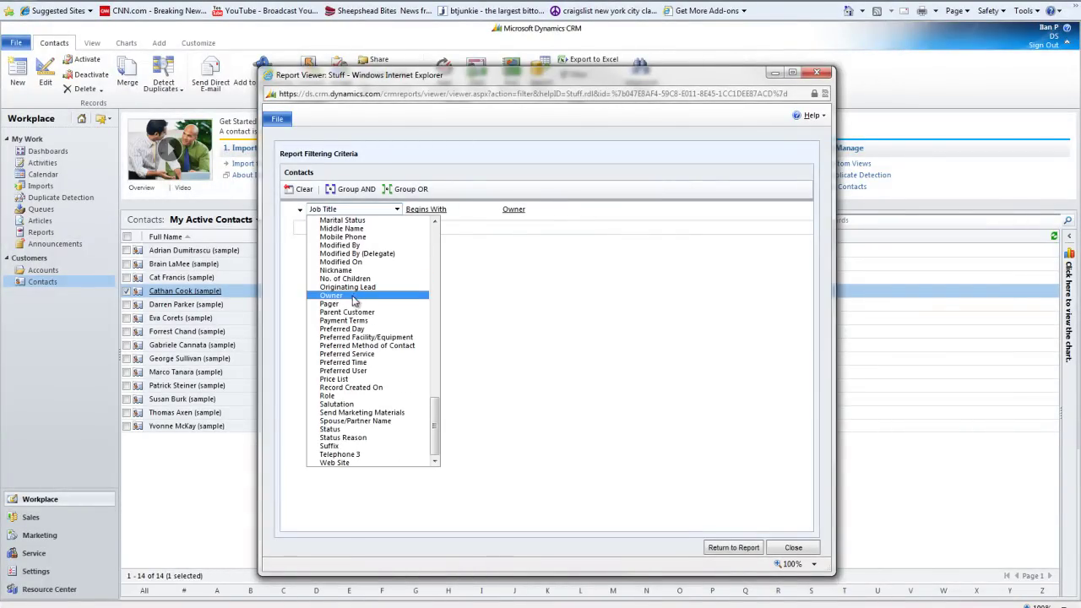
scroll(352, 302, up, 10)
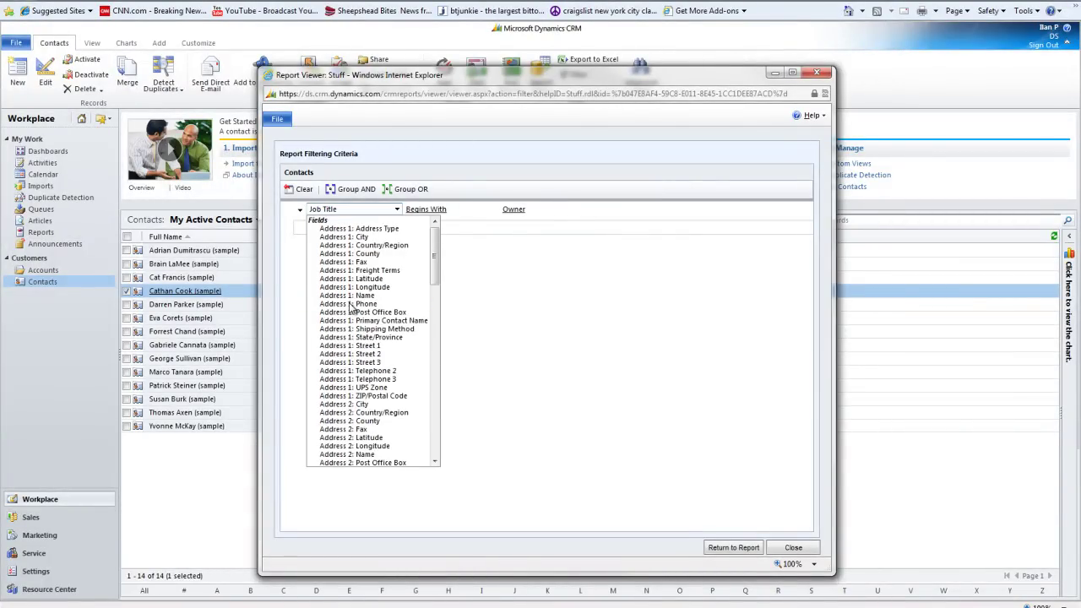
scroll(349, 306, down, 3)
click(355, 272)
click(492, 210)
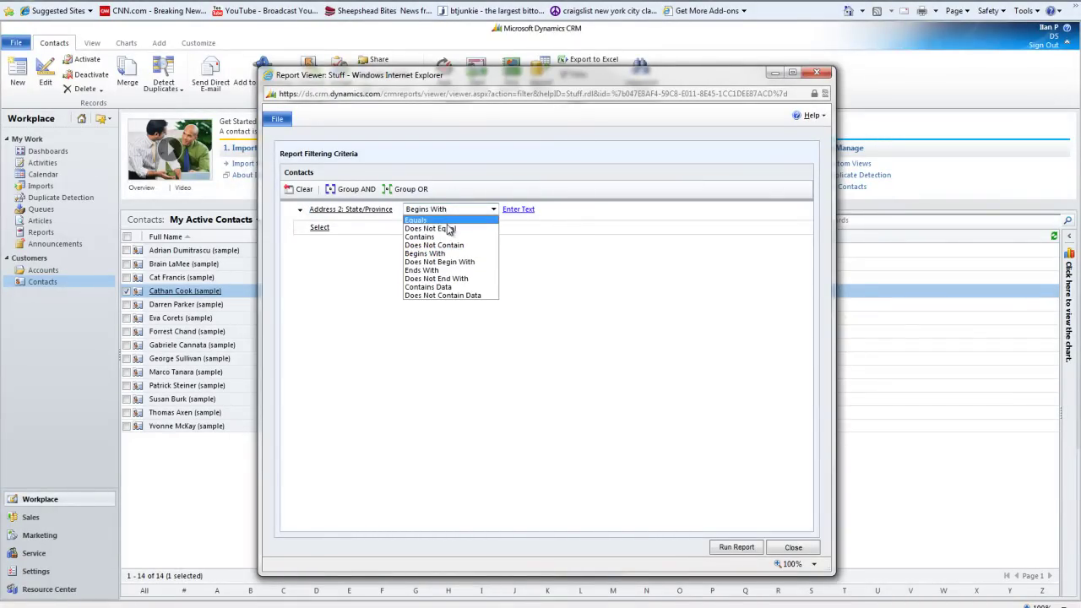
click(439, 254)
click(518, 209)
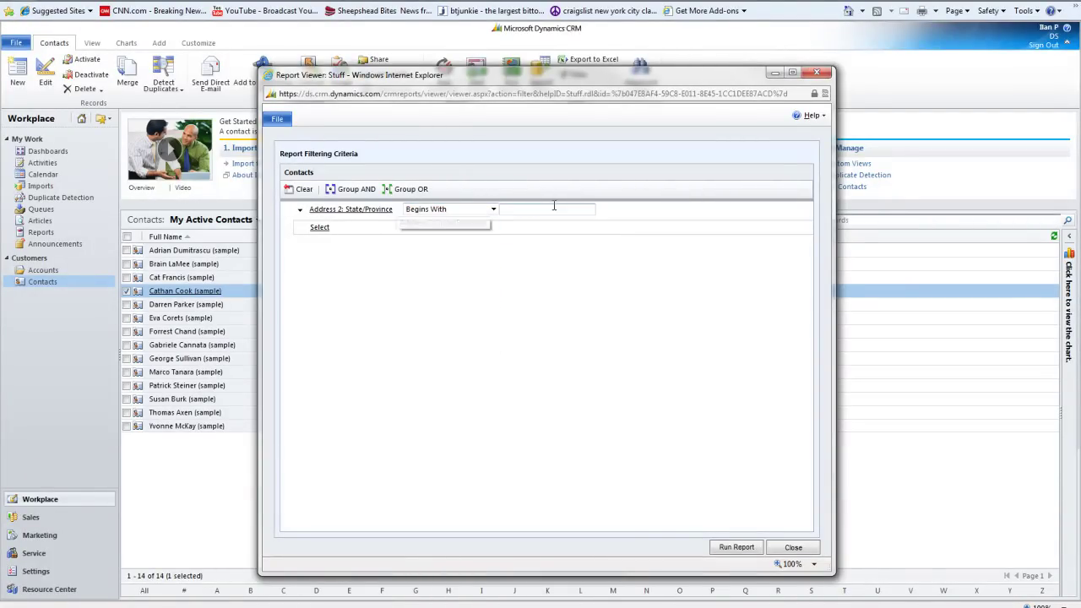
- Change the condition field from Owner to Status, ready to enter its value
click(351, 209)
click(355, 208)
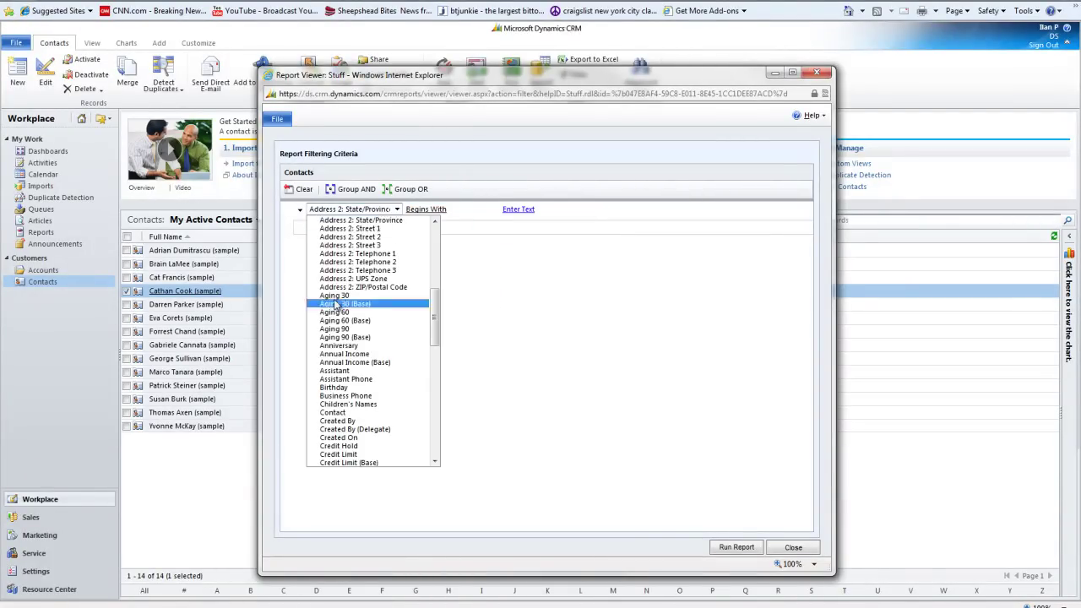
scroll(335, 306, down, 5)
click(338, 384)
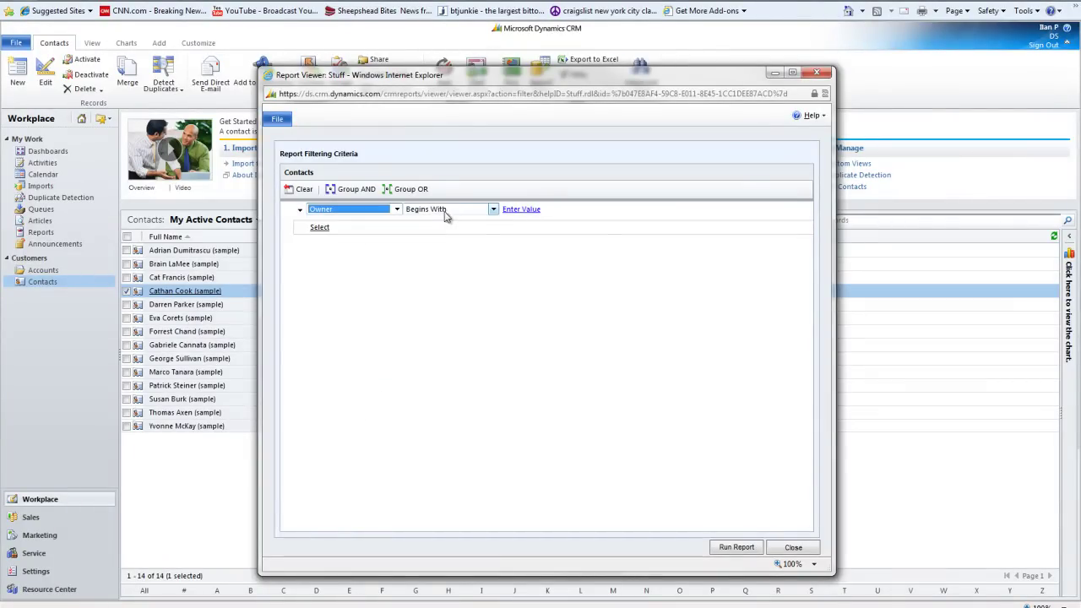
click(396, 209)
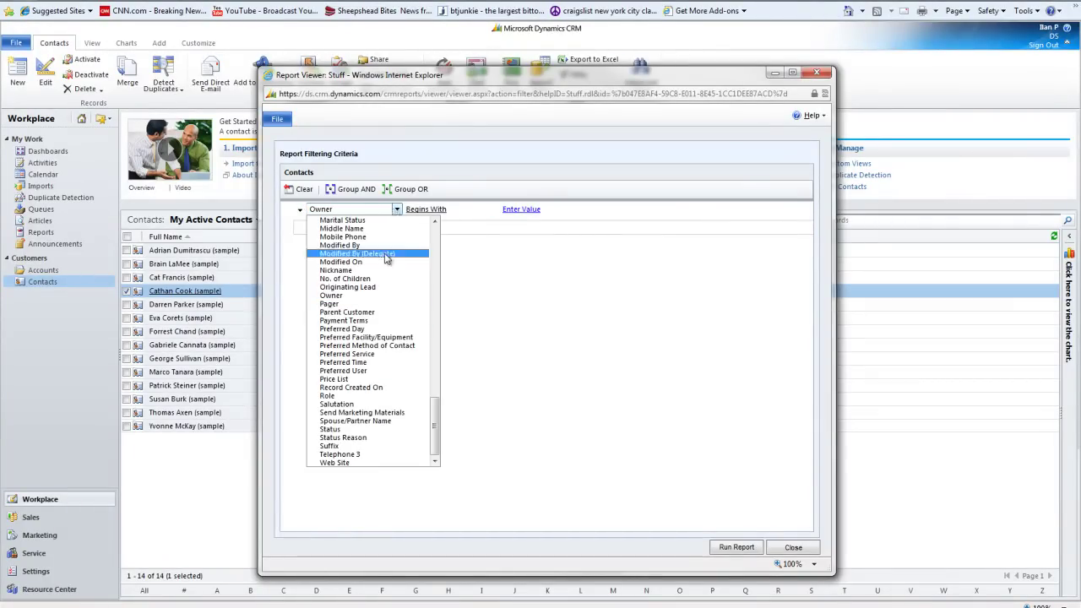
click(380, 429)
click(521, 209)
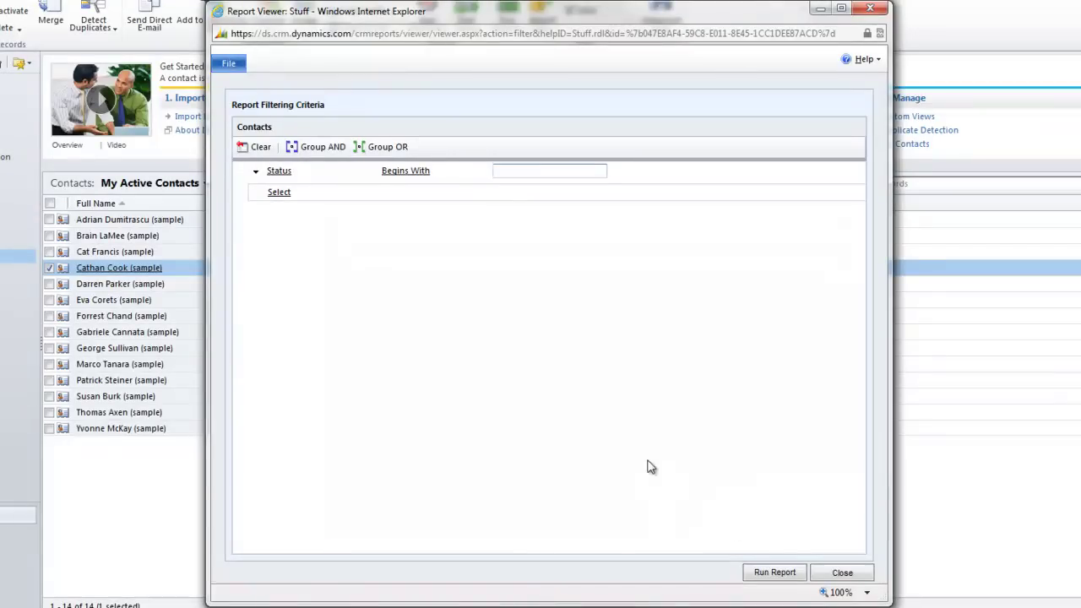
- Add a Created By (User) related-record group to the report filter
click(283, 192)
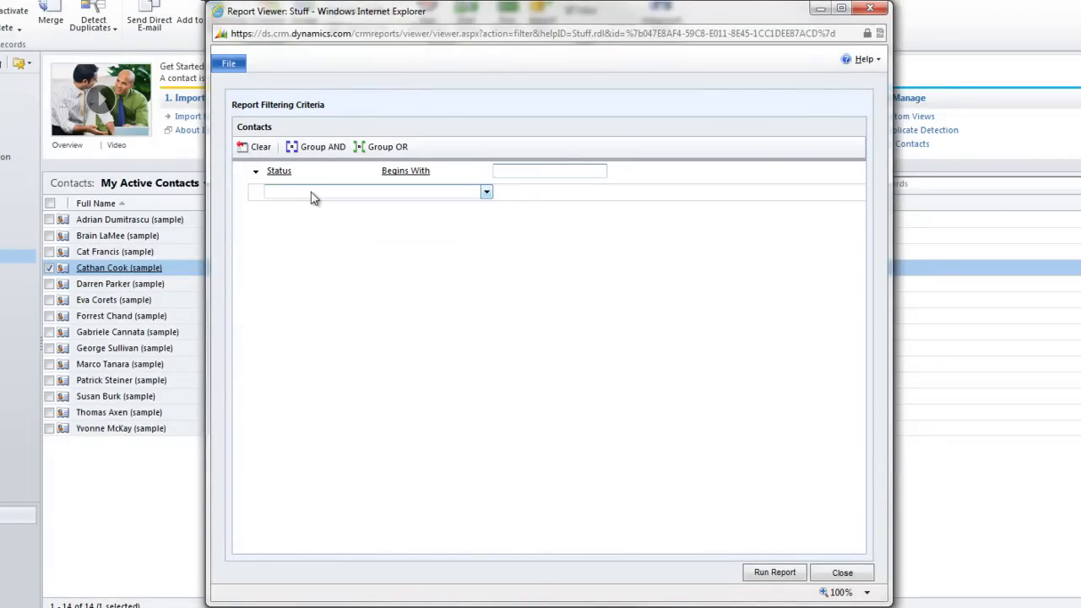
click(314, 194)
scroll(350, 473, down, 15)
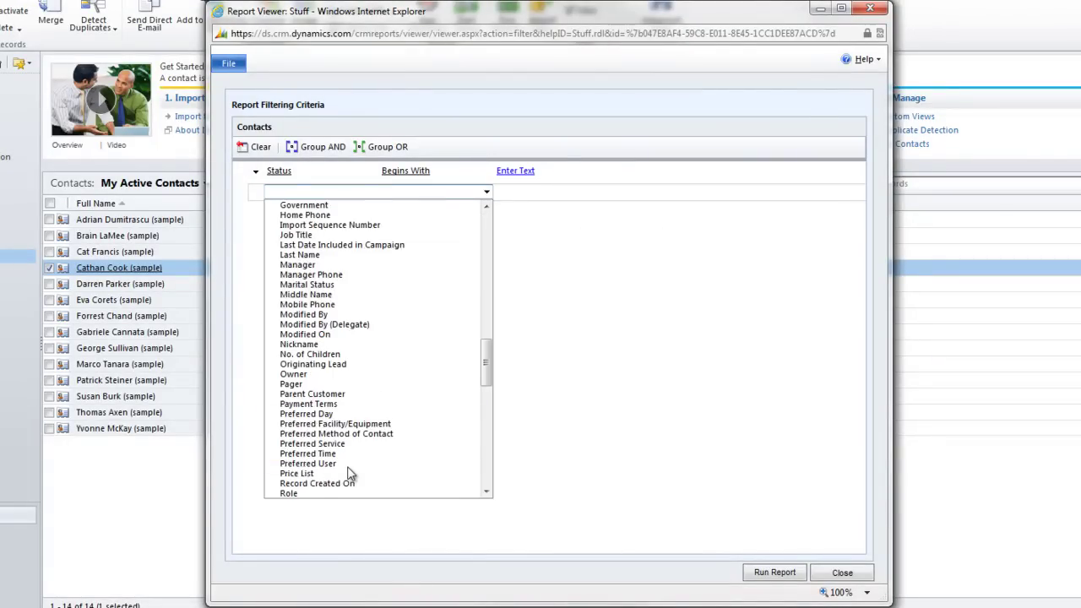
click(345, 474)
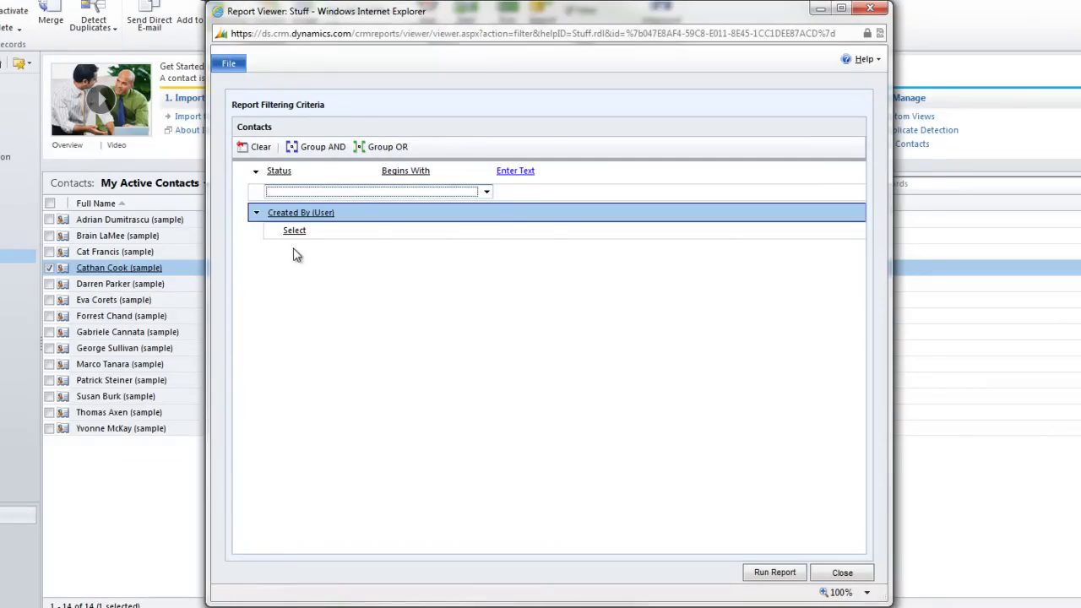
- Switch the group to Owning User (User) and add a Main Phone condition inside it
click(320, 213)
scroll(367, 465, down, 3)
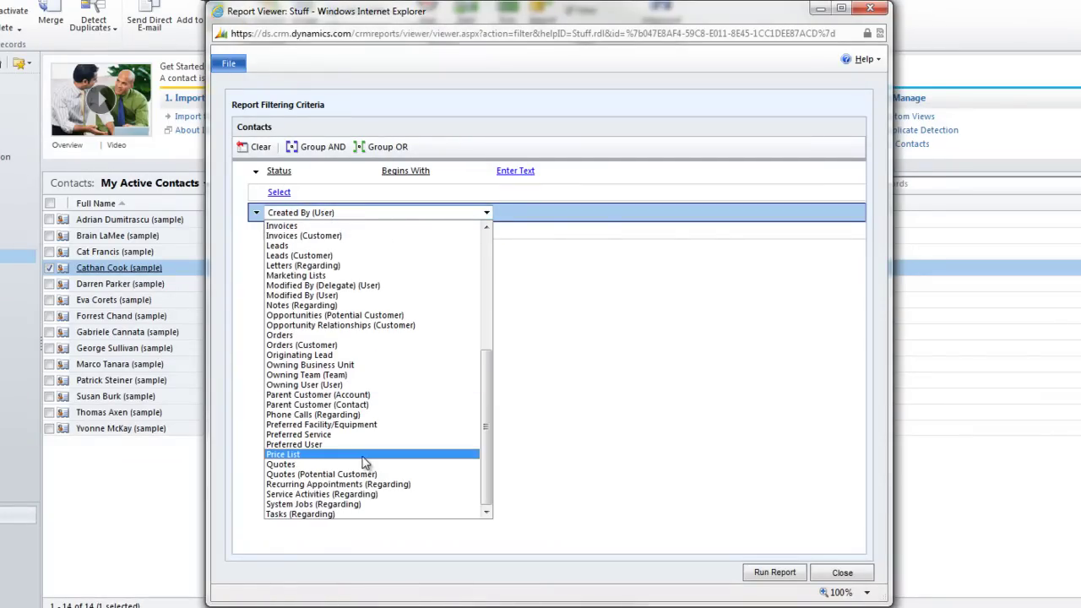
scroll(366, 466, up, 8)
scroll(429, 437, down, 7)
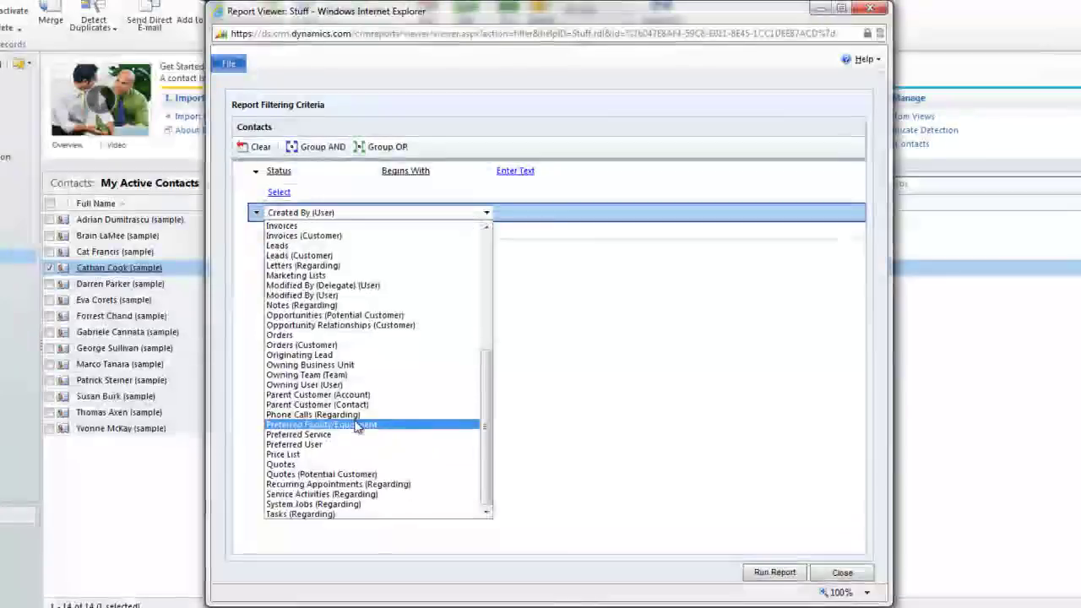
click(346, 376)
click(294, 229)
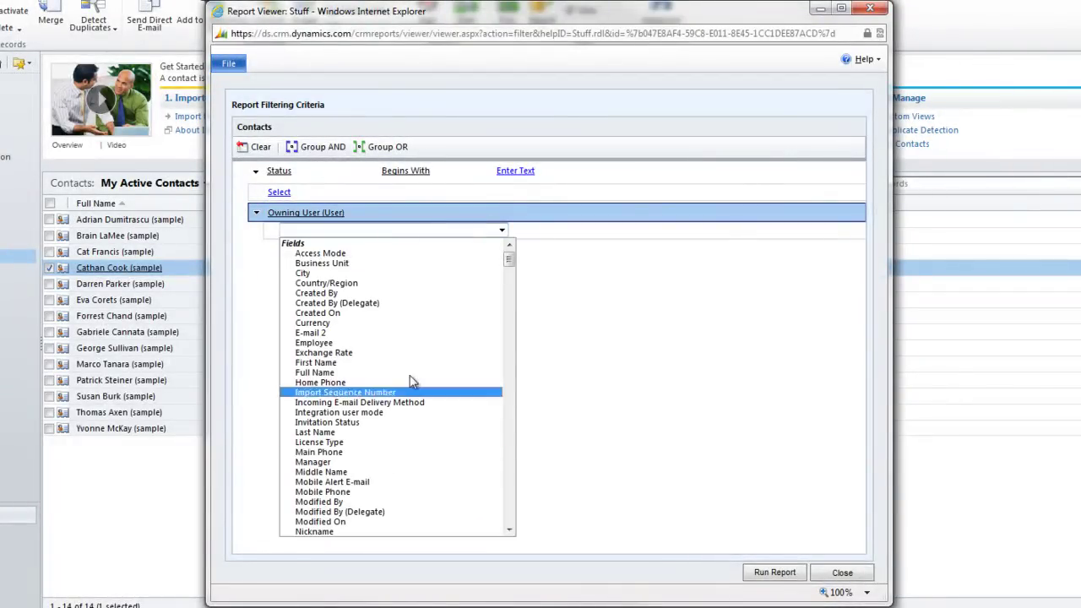
click(397, 459)
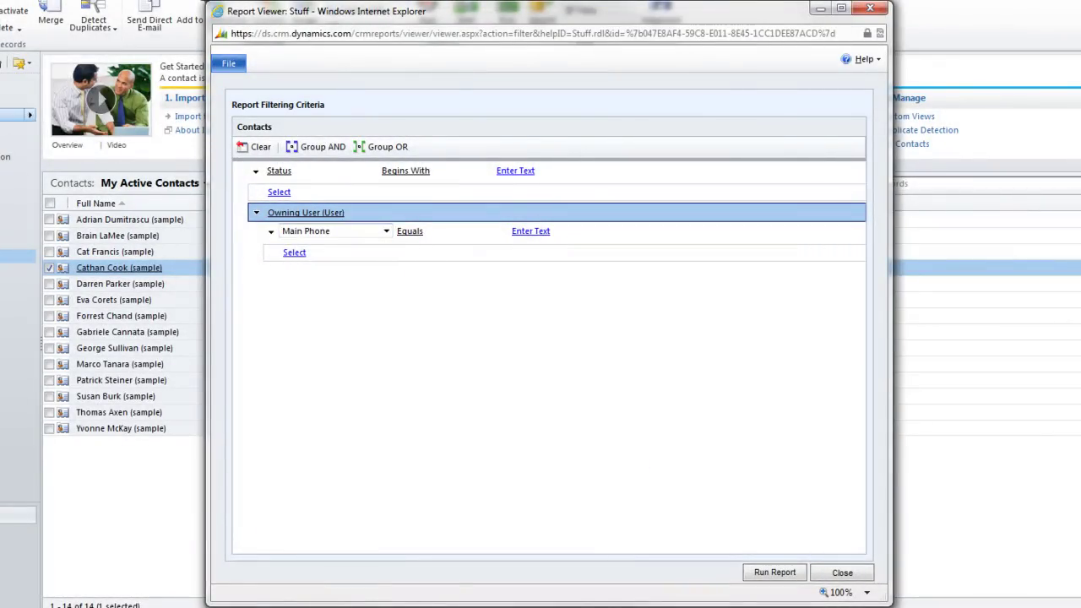